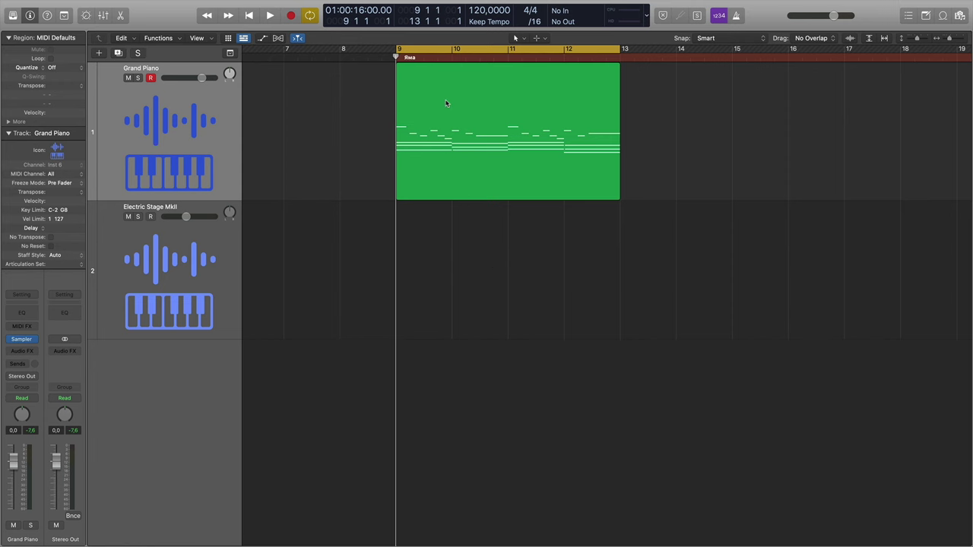
View the Sampler instrument settings of the Grand Piano track, and close the plug-in window.
mouse_move(23, 343)
left_click(22, 340)
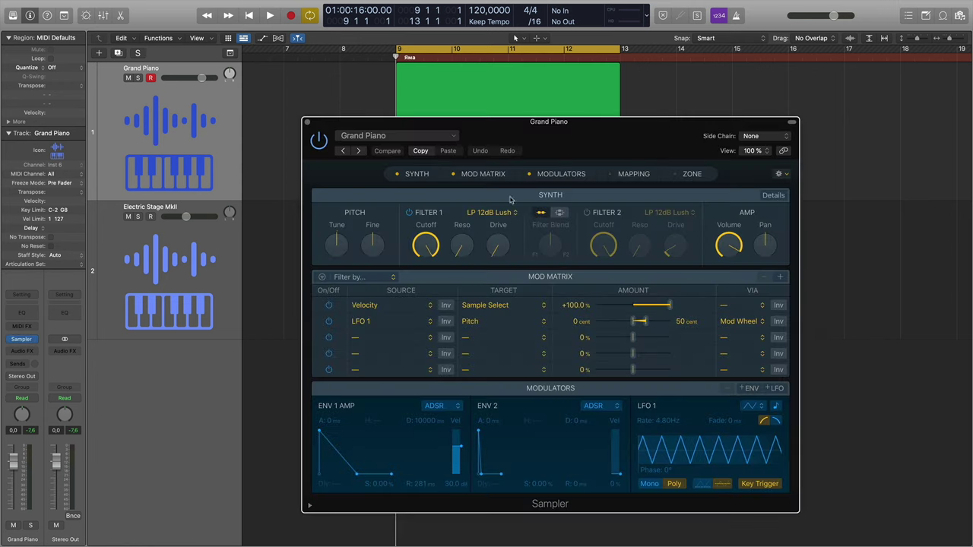
left_click(307, 123)
Open the Grand Piano region in the Piano Roll, examine its chord notes, and play it from bar 9.
double_click(452, 74)
scroll(432, 327, "down", 2)
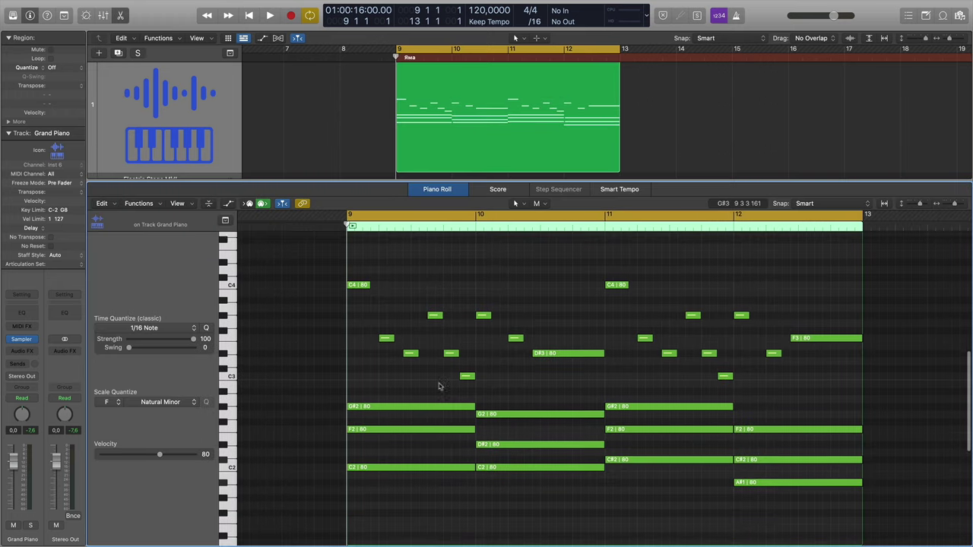
left_click_drag(441, 389, 784, 500)
left_click(629, 386)
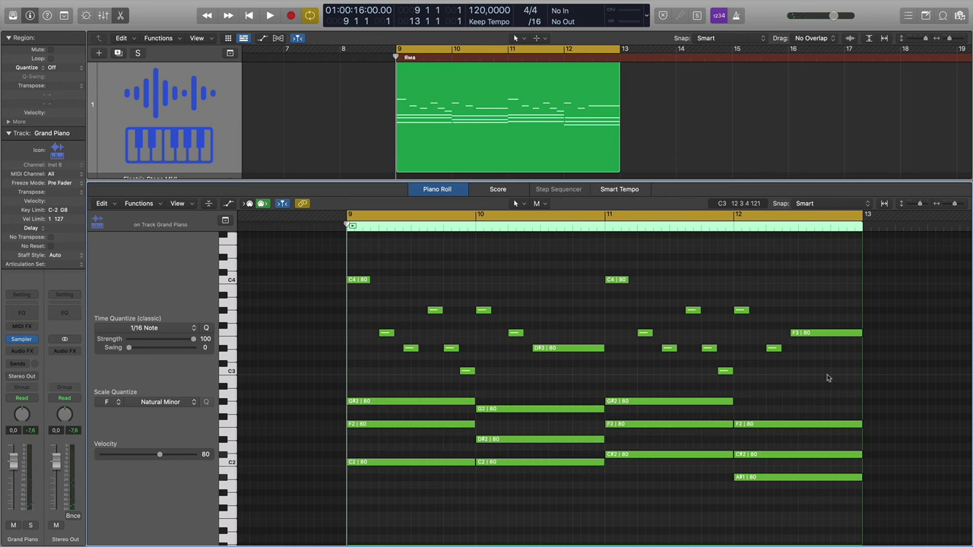
left_click(397, 59)
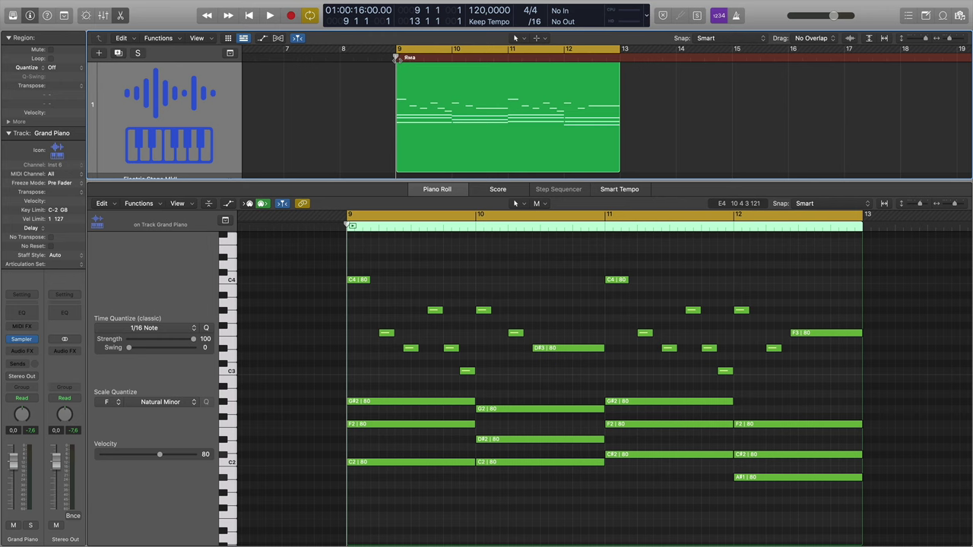
key("space")
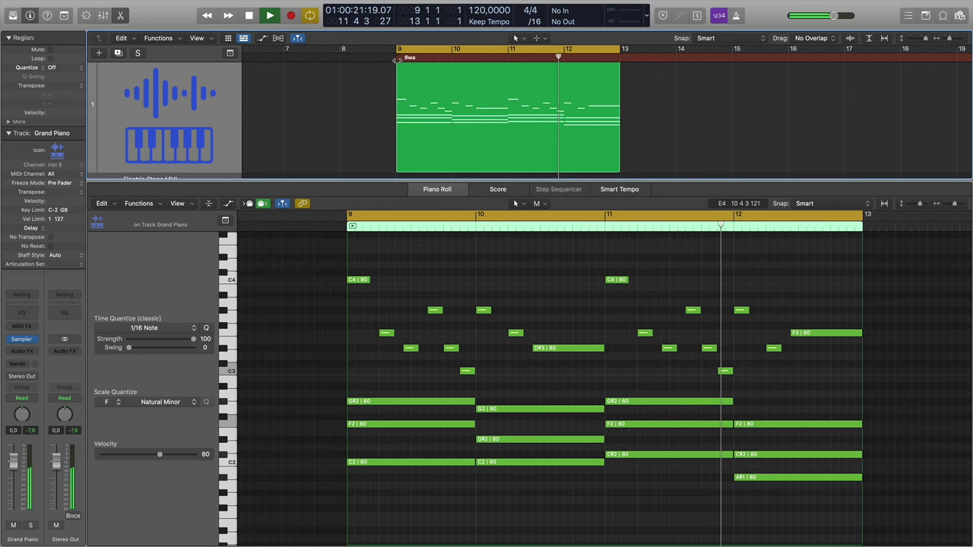
key("space")
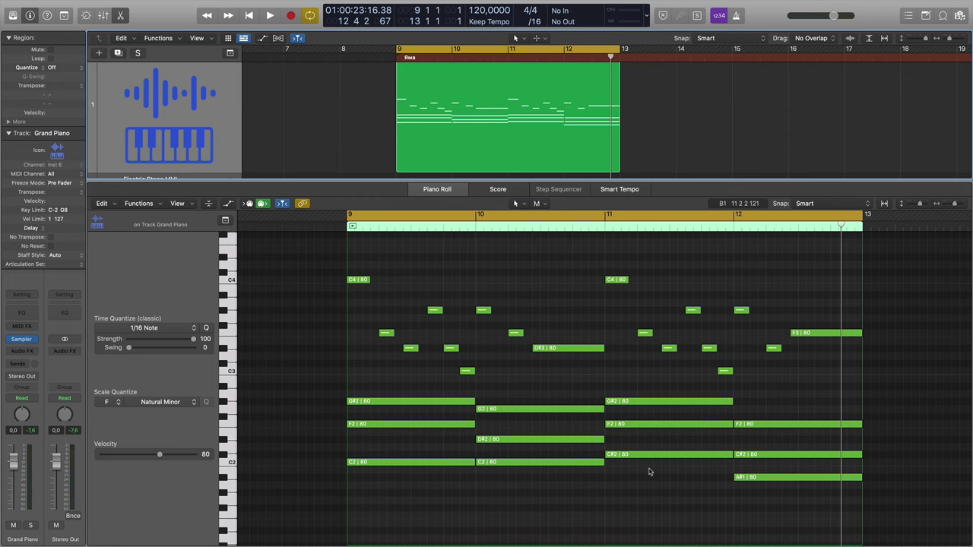
Examine the melody notes from C3 up in the Grand Piano region, and close the Piano Roll.
left_click_drag(356, 263, 949, 389)
left_click(836, 316)
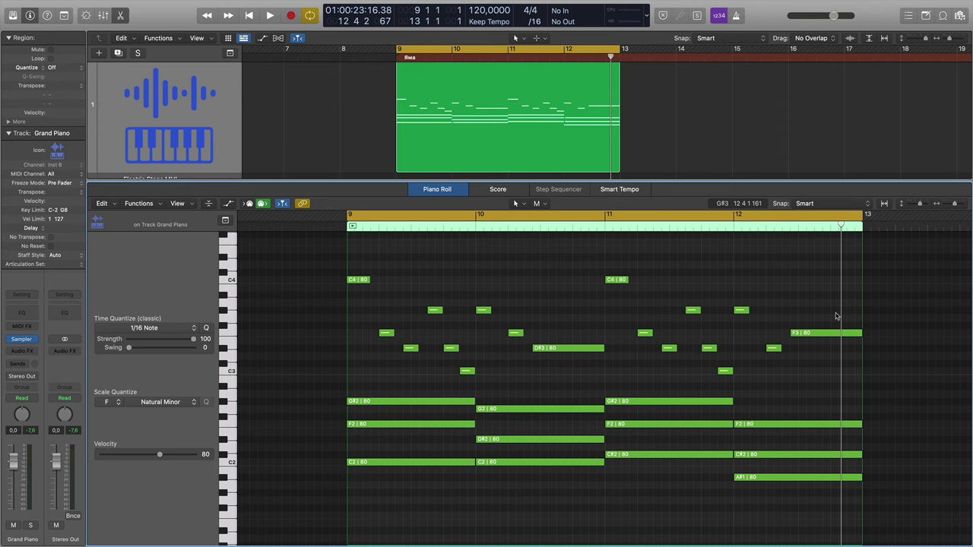
key("e")
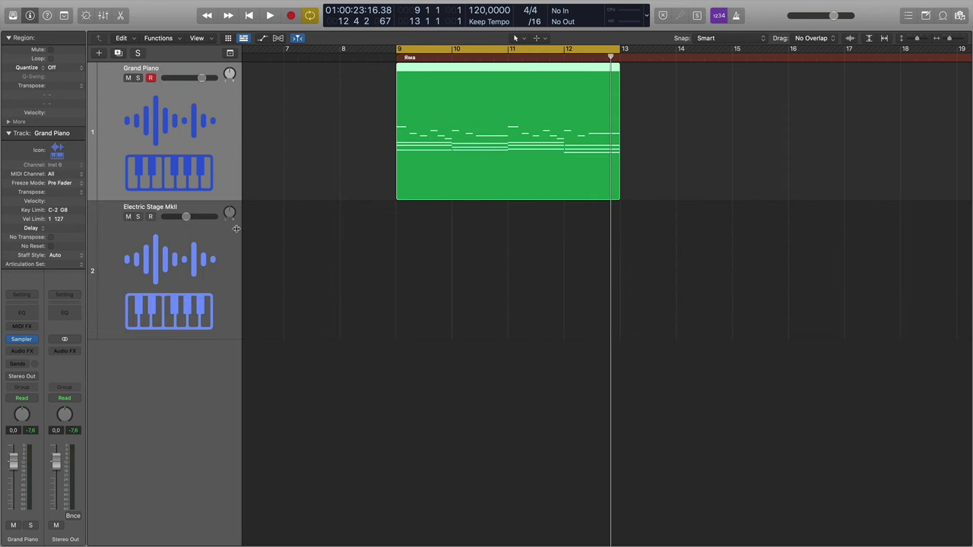
Check the Electric Stage MkII track's Sampler and its Keyboards preset categories without loading another preset.
left_click(189, 215)
left_click(22, 335)
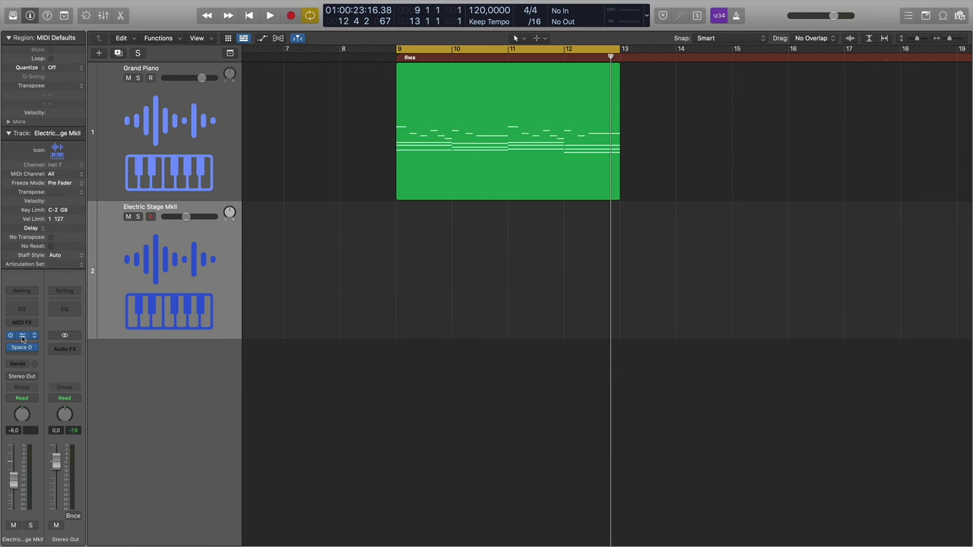
left_click(403, 152)
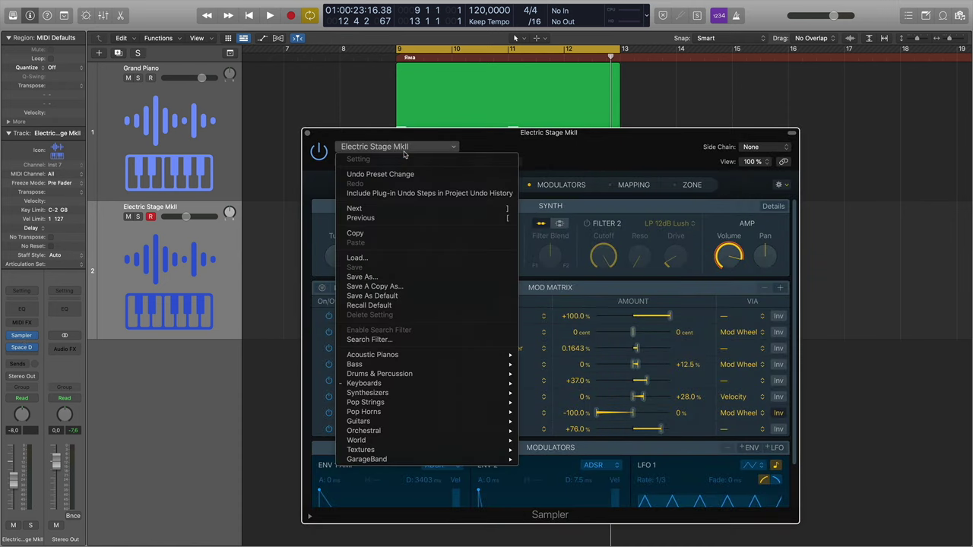
mouse_move(405, 384)
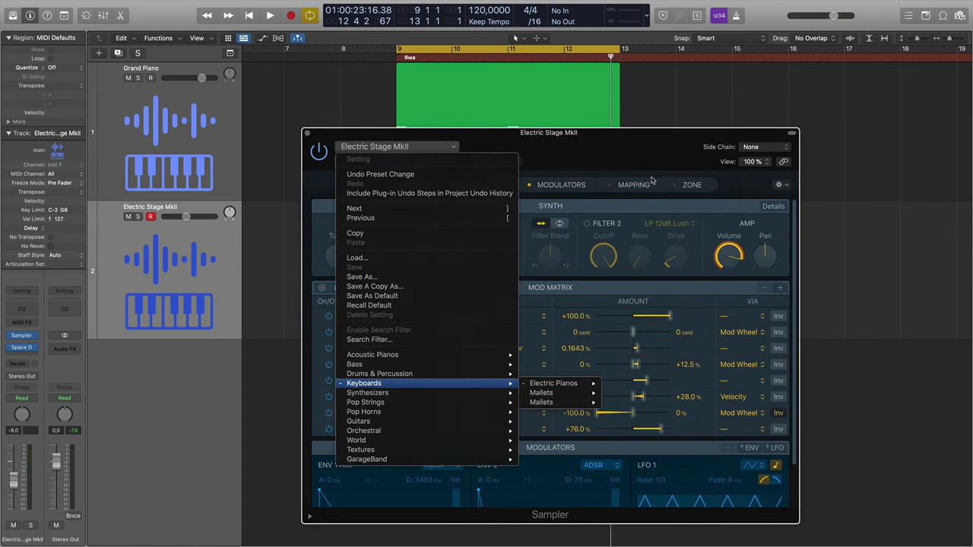
left_click(620, 155)
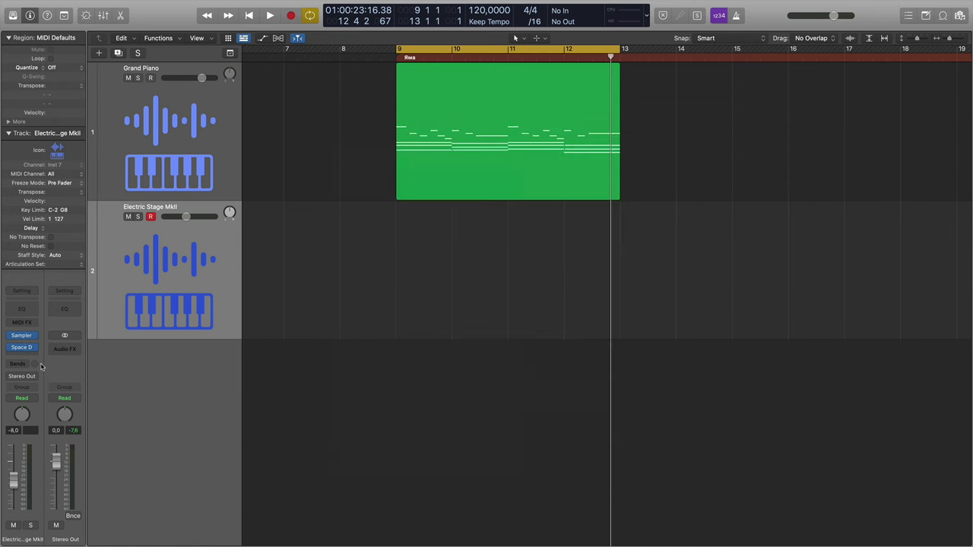
Copy the Grand Piano region to the Electric Stage MkII track at bar 9, and open the copy in the Piano Roll.
left_click(434, 157)
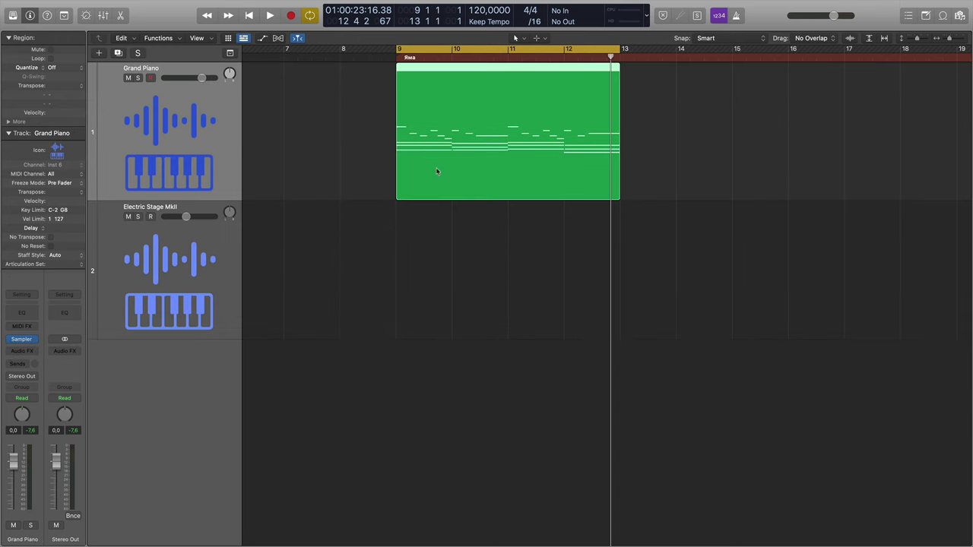
left_click_drag(430, 110, 434, 256)
double_click(434, 256)
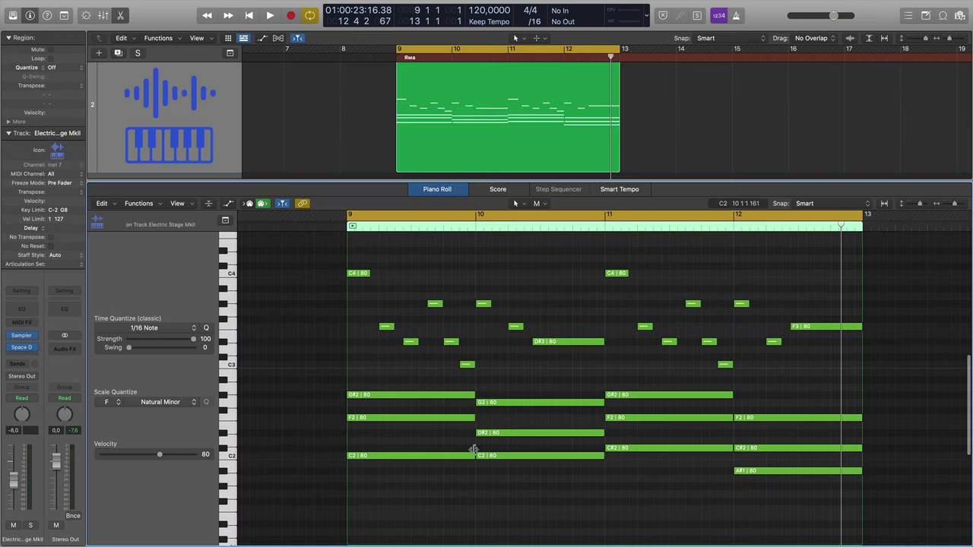
Delete all chord notes below C3 from the Electric Stage MkII region, and shrink the editor to show more of the tracks.
left_click_drag(421, 379, 754, 511)
key("Delete")
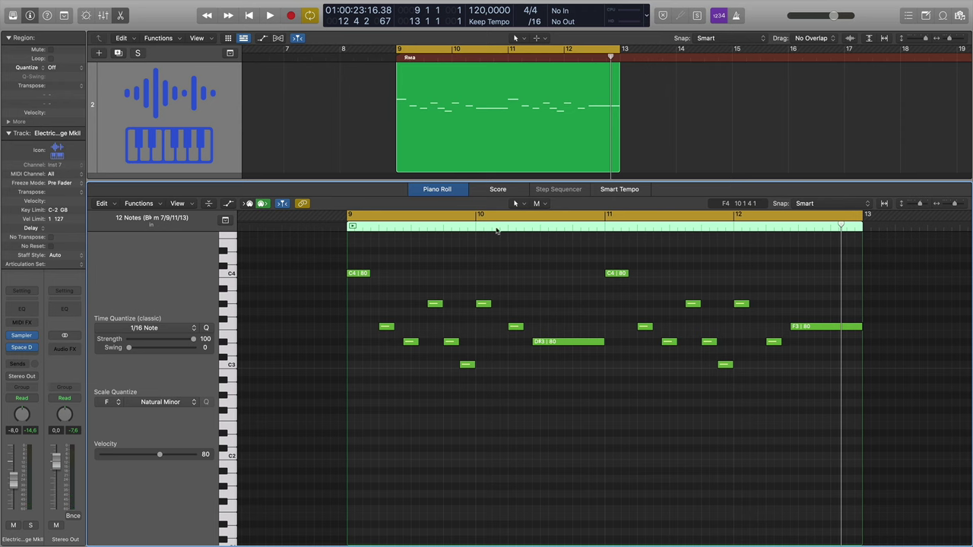
left_click_drag(477, 178, 478, 263)
scroll(445, 178, "up", 2)
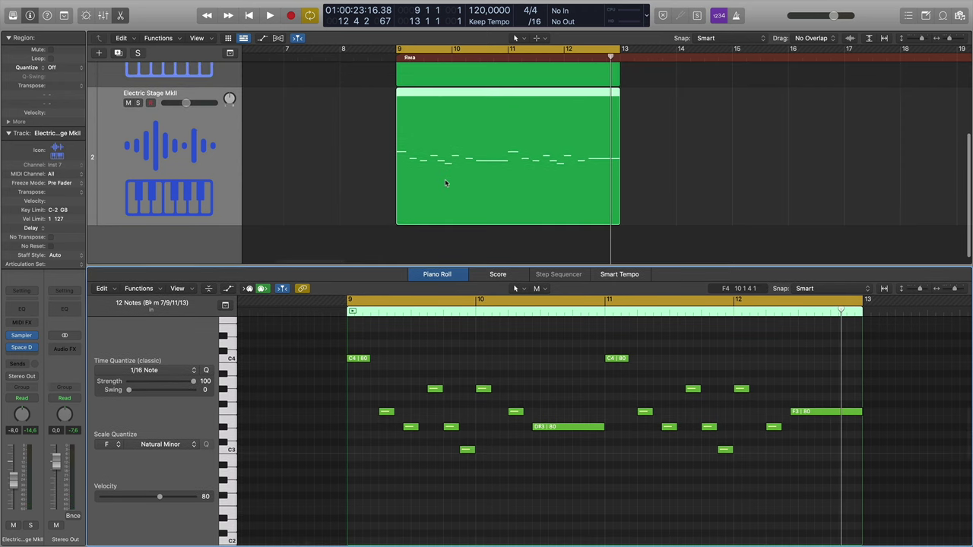
scroll(445, 183, "up", 2)
Play both tracks from bar 9, comparing the sound with the Electric Stage MkII soloed, muted and combined with the piano.
left_click(400, 57)
key("space")
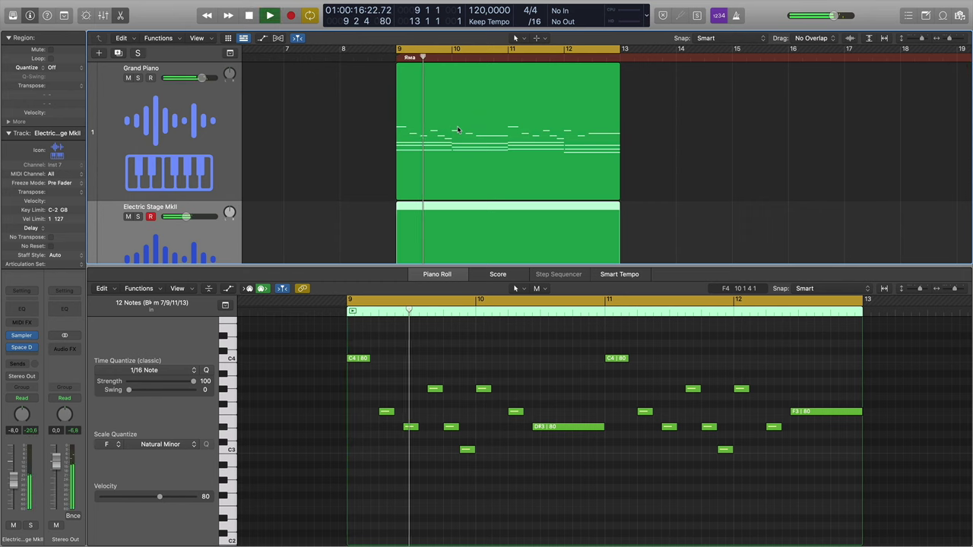
left_click(138, 216)
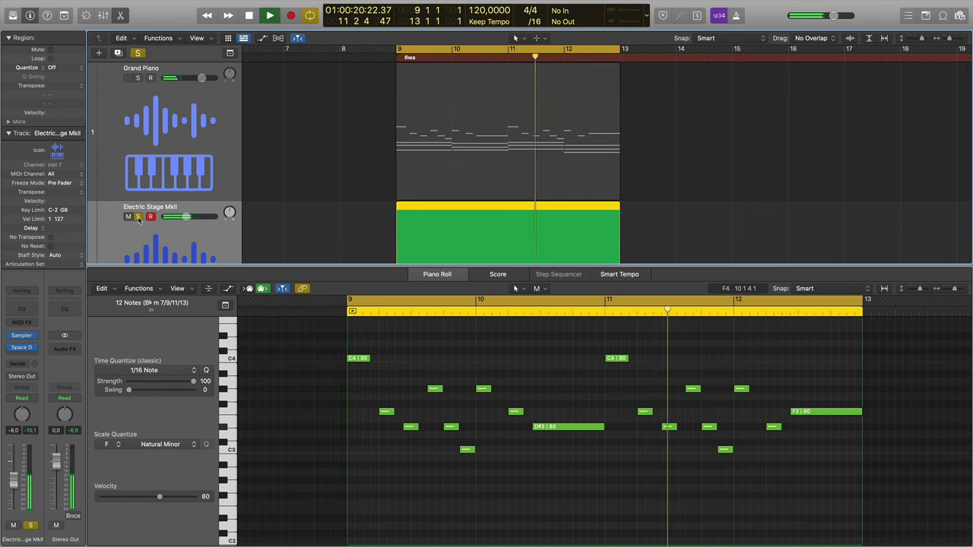
left_click(137, 216)
left_click(128, 216)
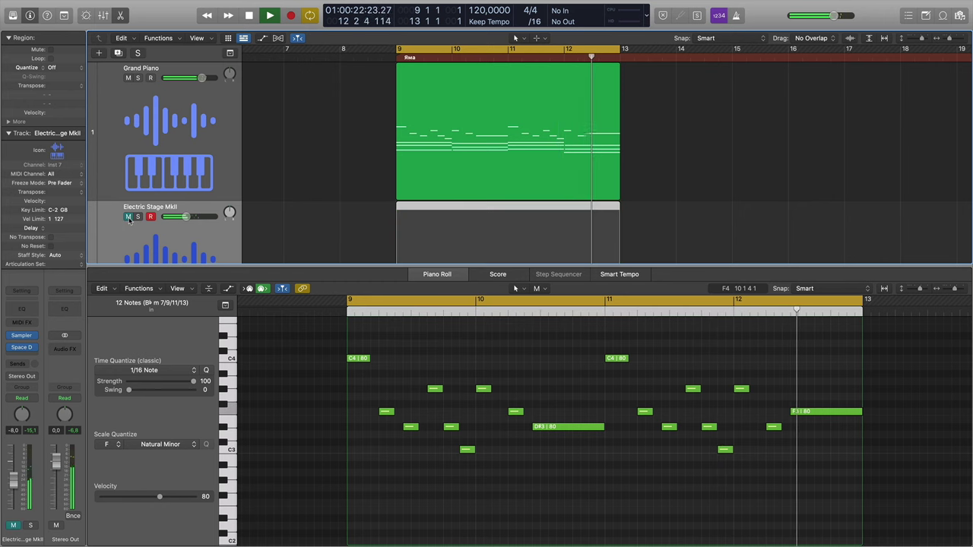
left_click(128, 216)
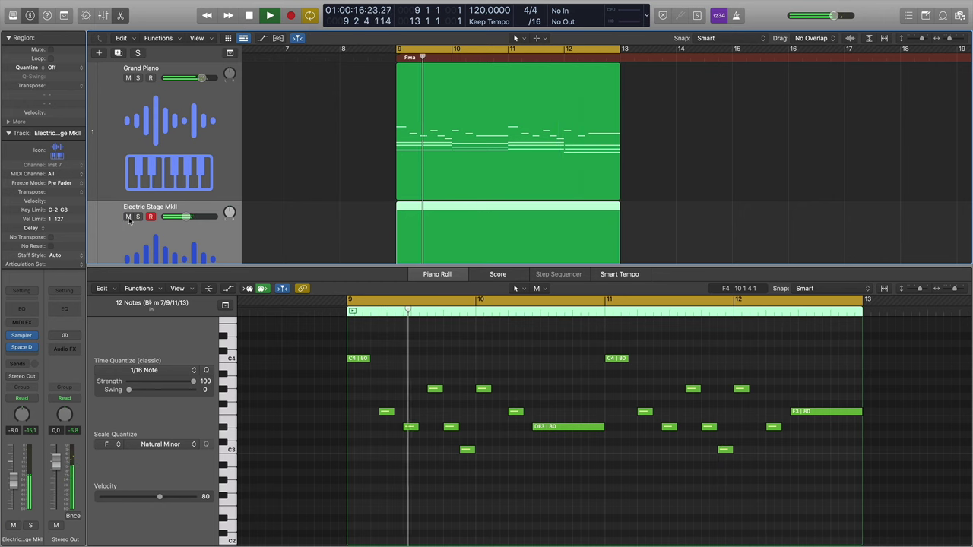
key("space")
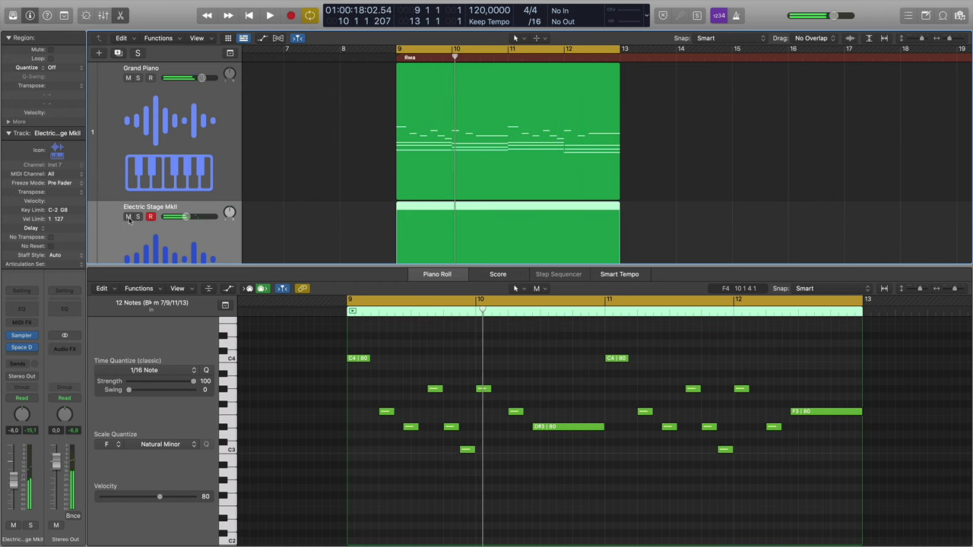
Look up the Mute Tool among the Piano Roll's primary and secondary tool choices, keeping the current tools.
scroll(392, 371, "down", 4)
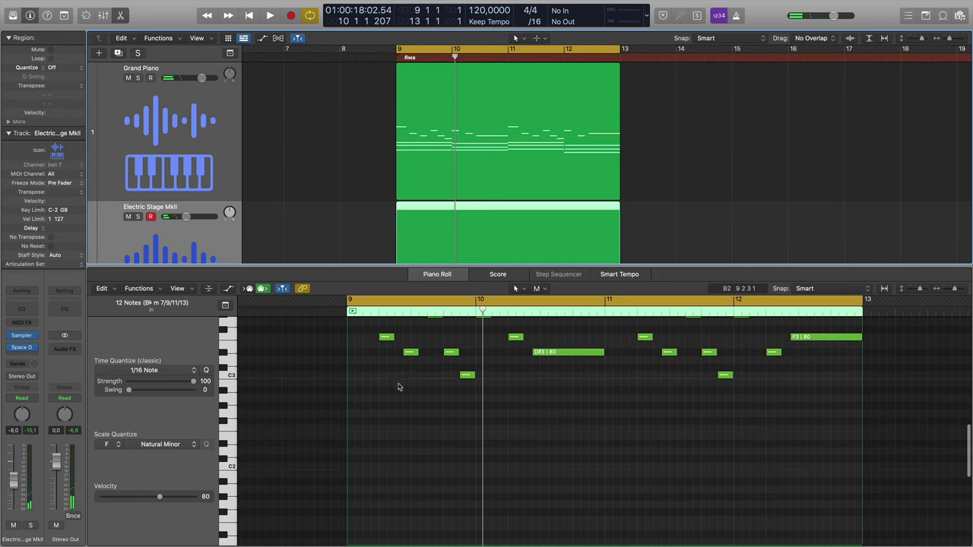
scroll(456, 368, "up", 3)
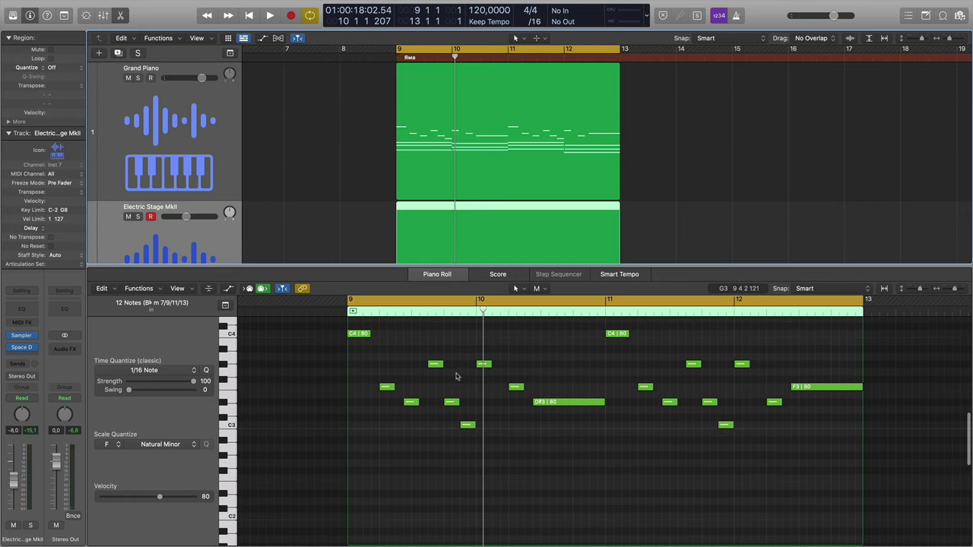
scroll(508, 353, "up", 1)
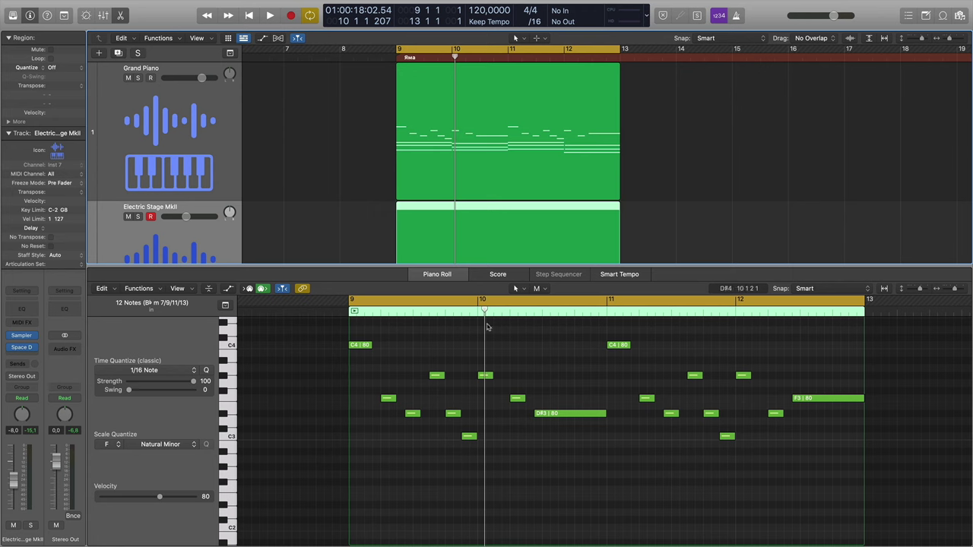
left_click(524, 291)
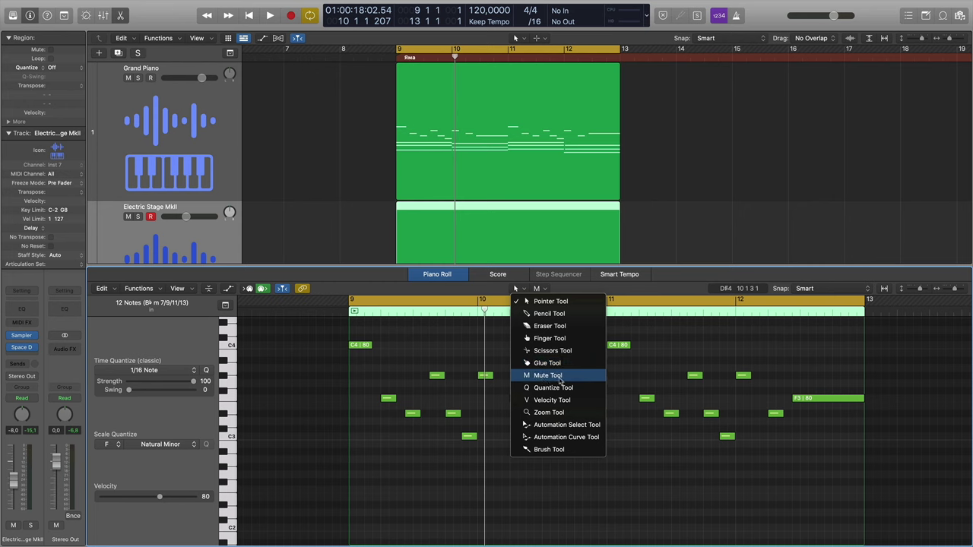
left_click(561, 292)
left_click(543, 289)
left_click(593, 291)
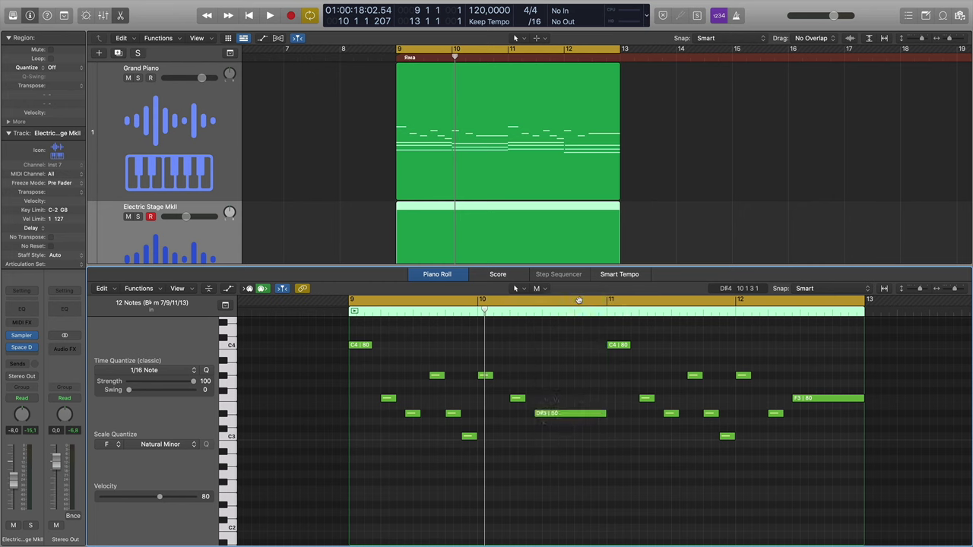
Mute the C4, F3, first D#3 and G#3 notes in bar 9 and the F3 and D#3 notes in bar 10.
left_click(359, 348)
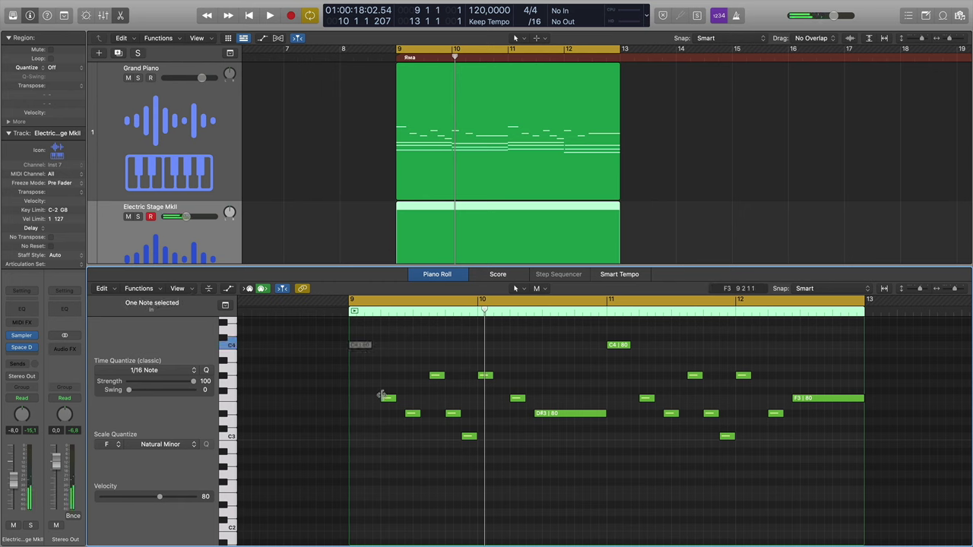
left_click(386, 398)
left_click(411, 414)
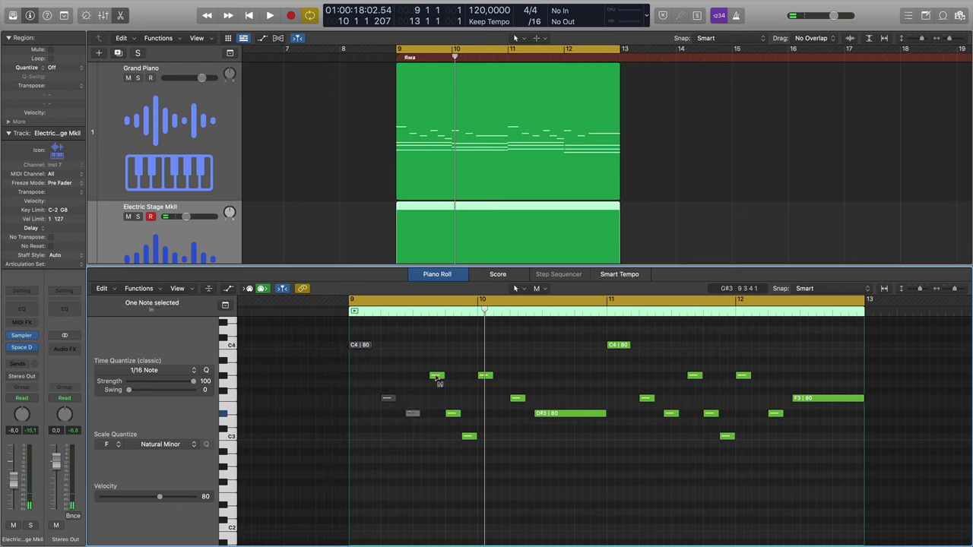
left_click(437, 376)
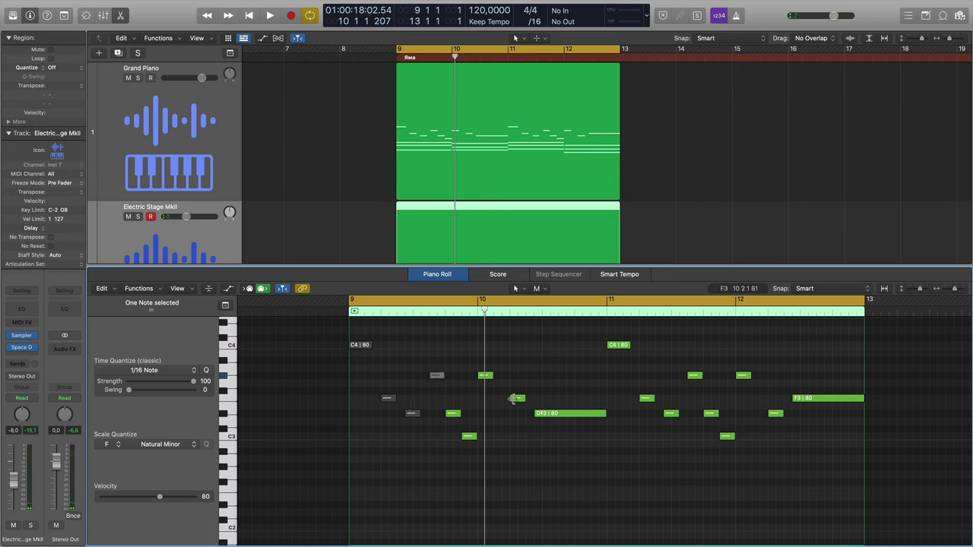
left_click(516, 397)
left_click(564, 413)
Mute the C4, F3 and first D#3 notes in bar 11 and the D#3 and long F3 notes in bar 12.
left_click(612, 346)
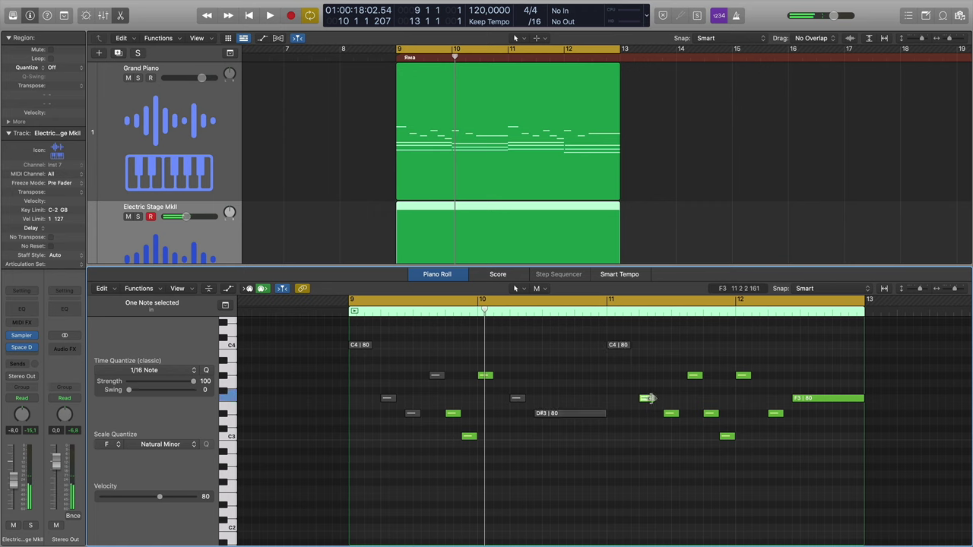
left_click(646, 397)
left_click(670, 413)
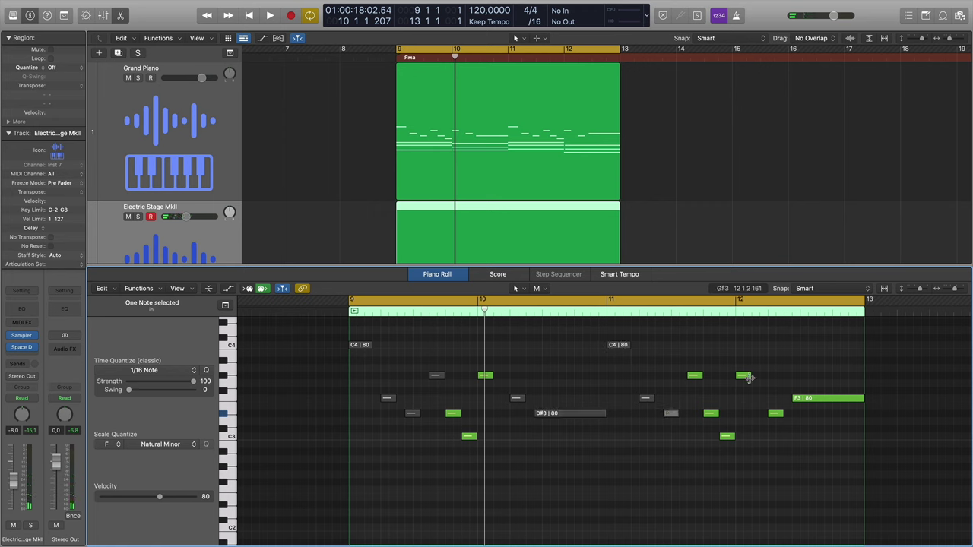
left_click(774, 414)
left_click(799, 398)
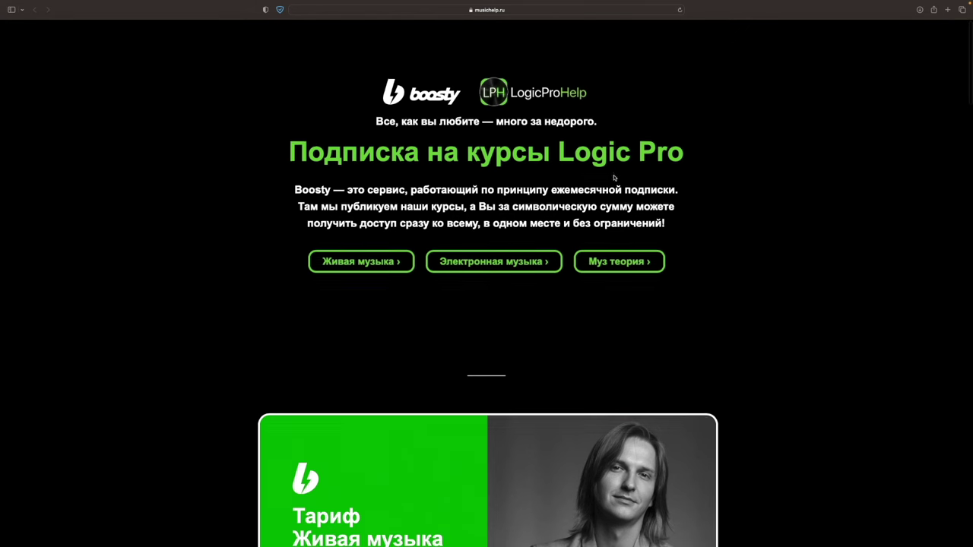
Read the Logic Pro course subscription page on musichelp.ru down to the start of the course list.
scroll(808, 197, "down", 2)
scroll(809, 198, "down", 5)
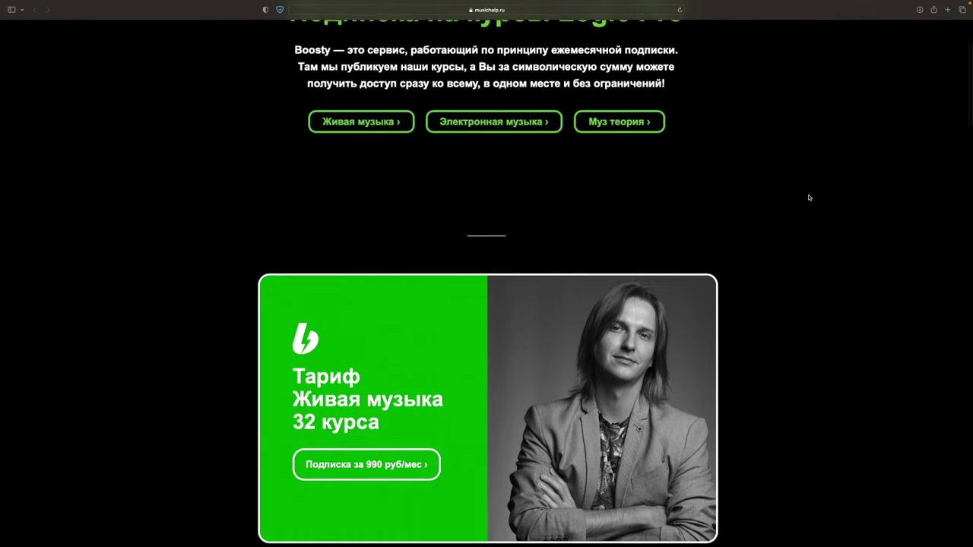
scroll(810, 197, "down", 4)
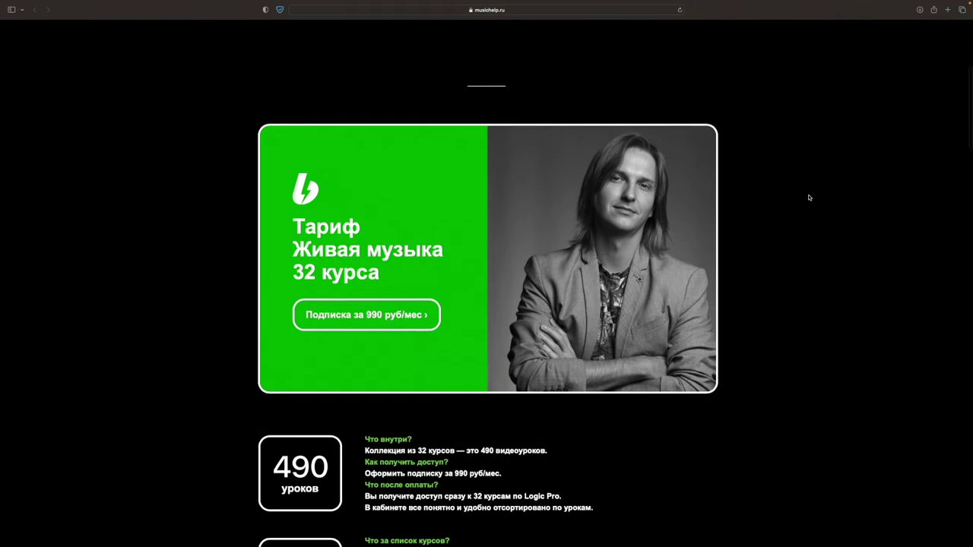
scroll(810, 198, "down", 5)
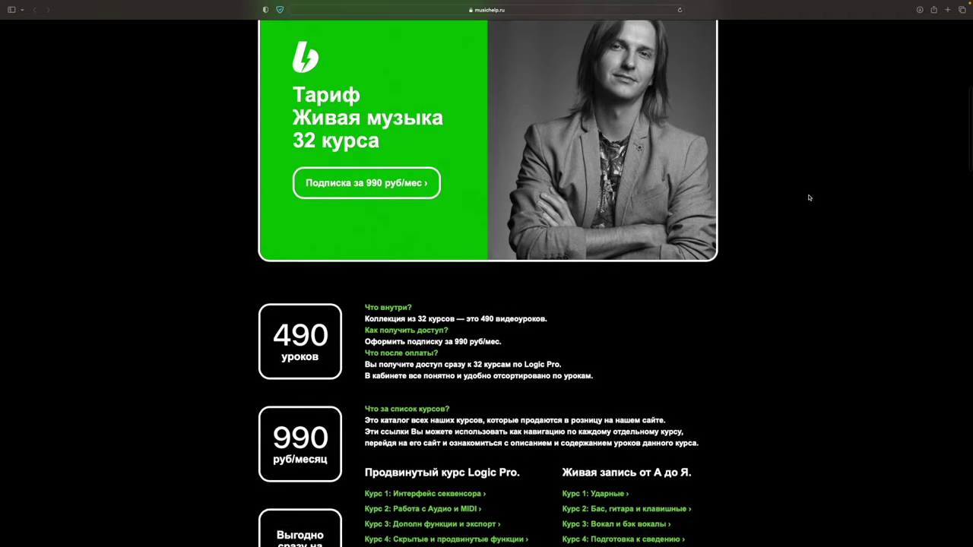
Read the contents and course lists of the Живая музыка and Электро музыка plans on musichelp.ru.
scroll(809, 198, "down", 5)
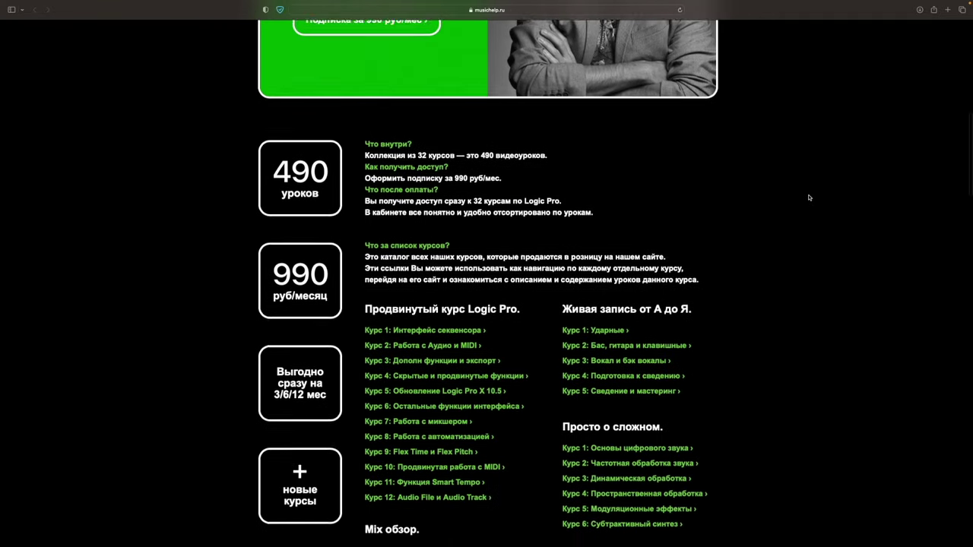
scroll(809, 198, "down", 1)
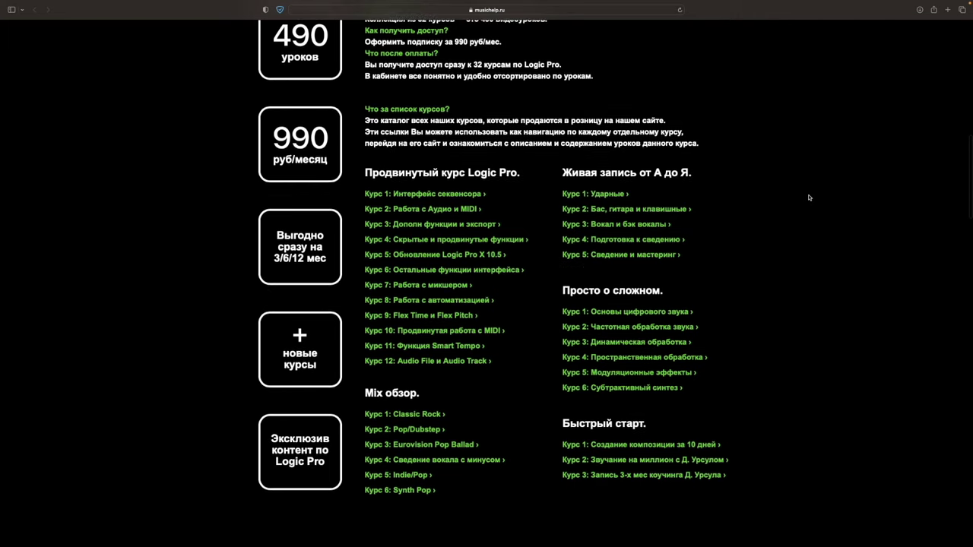
scroll(809, 198, "down", 3)
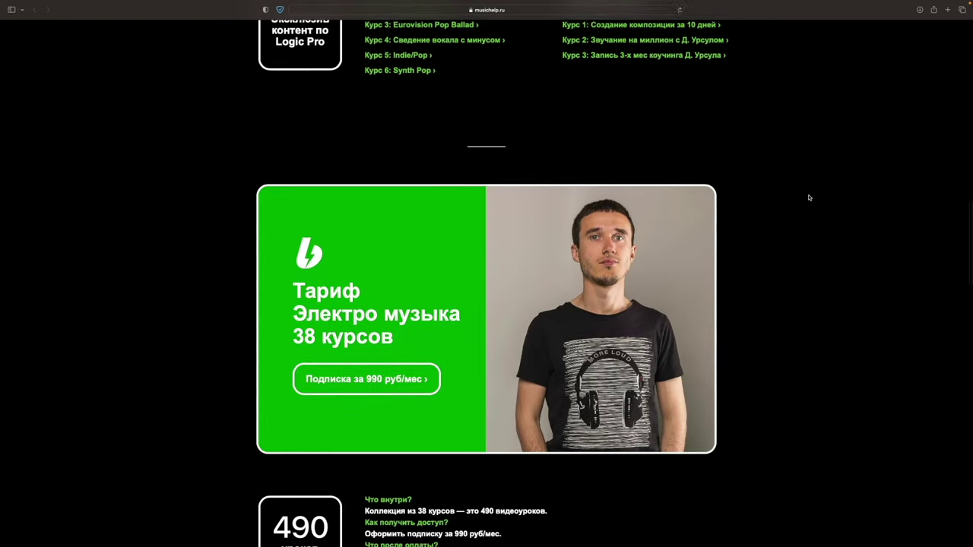
scroll(809, 198, "down", 3)
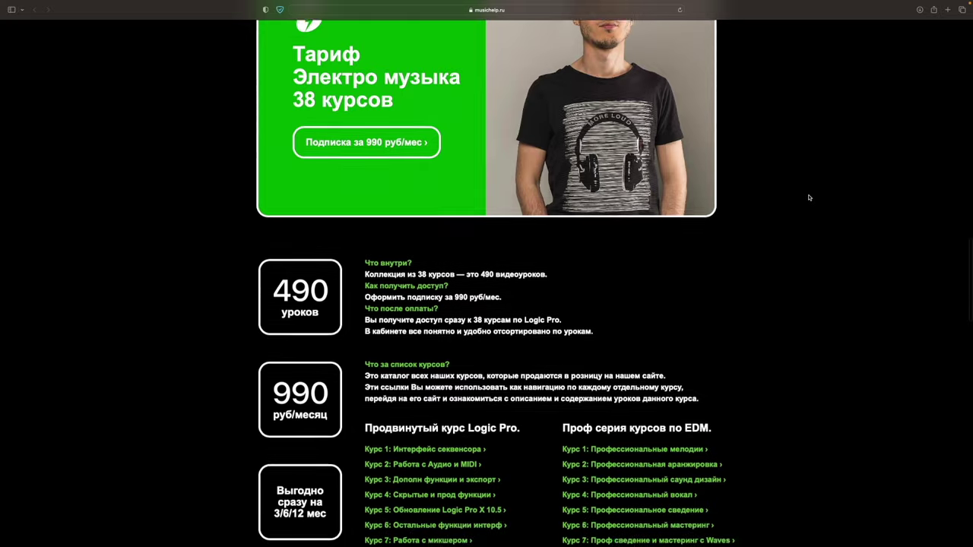
scroll(810, 198, "down", 10)
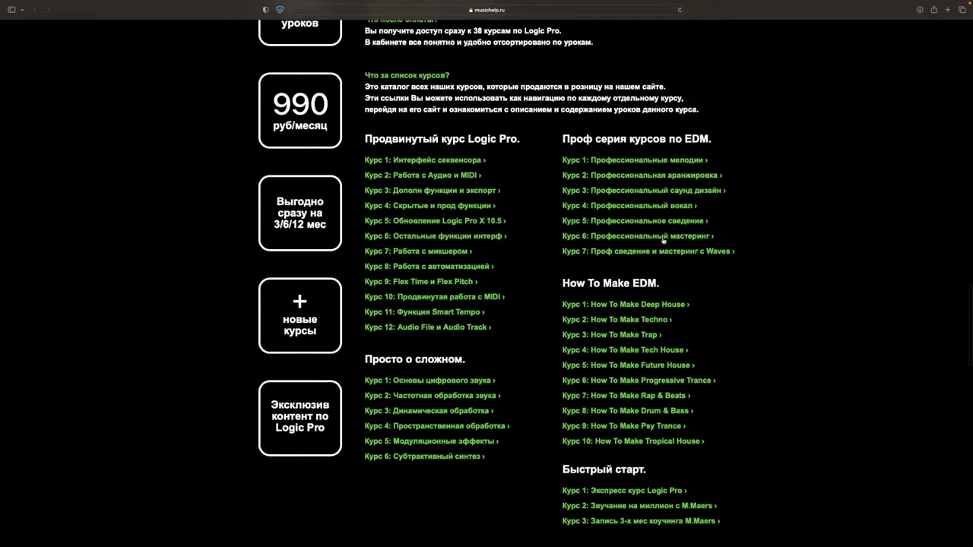
scroll(663, 240, "down", 10)
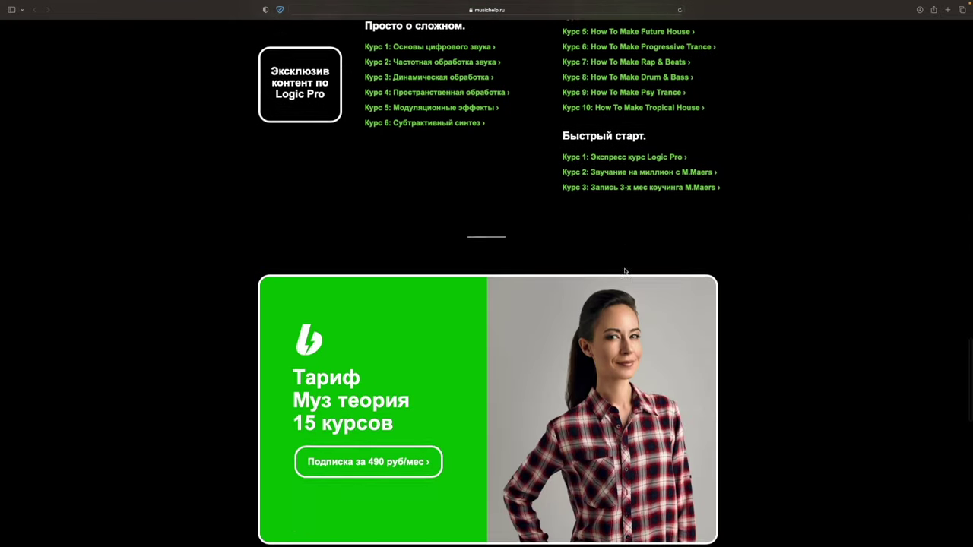
Read the Муз теория plan and its courses, and return to the start of the subscription page.
scroll(624, 271, "down", 8)
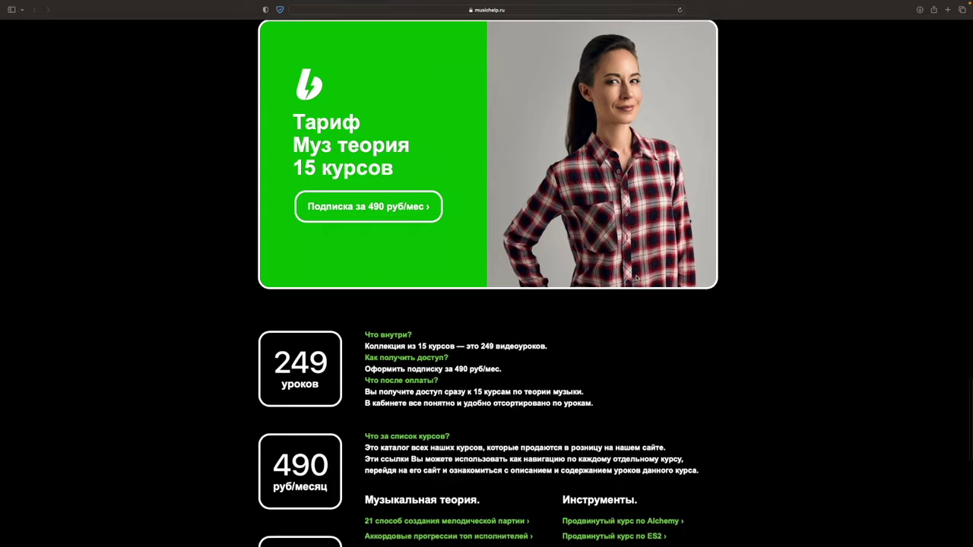
scroll(636, 279, "down", 9)
scroll(639, 281, "down", 5)
scroll(639, 281, "up", 15)
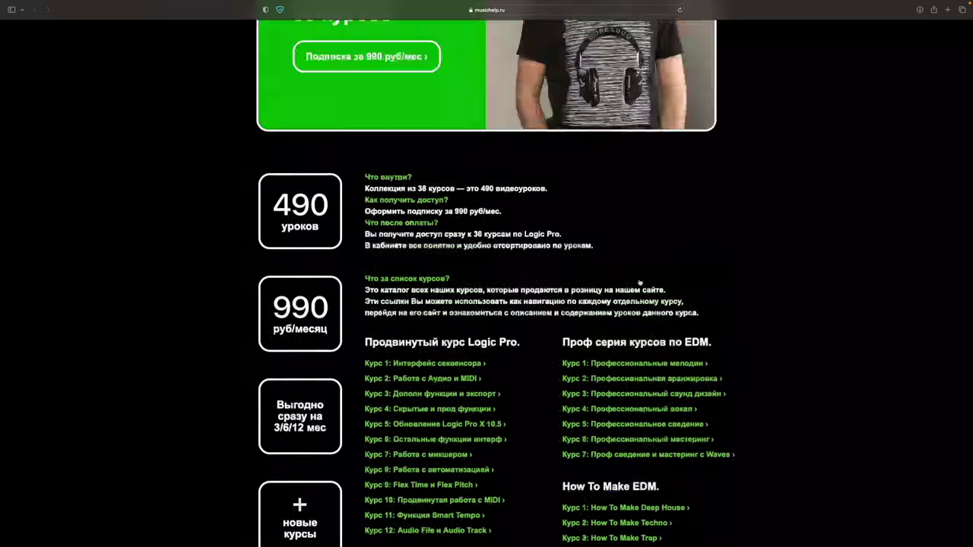
scroll(639, 281, "up", 15)
scroll(641, 279, "down", 5)
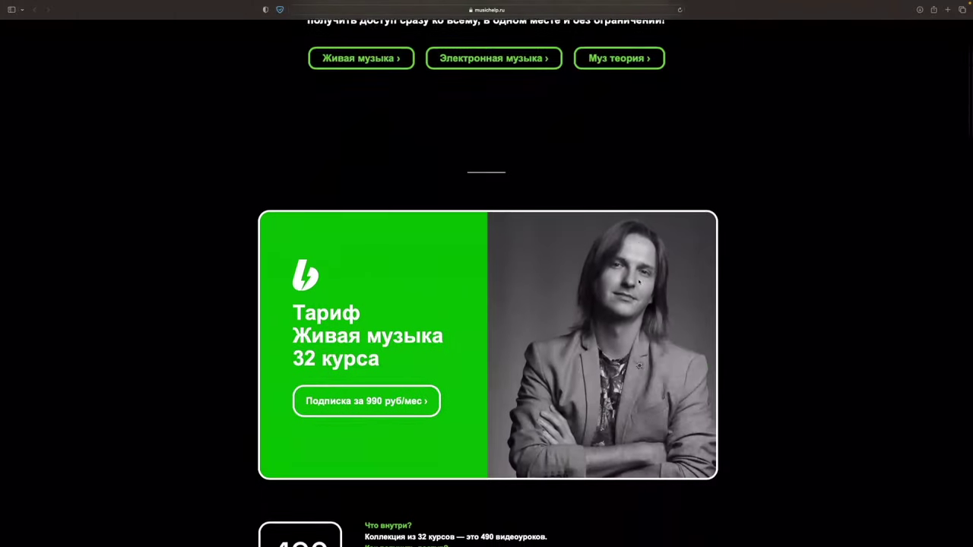
scroll(639, 282, "down", 2)
scroll(458, 339, "up", 6)
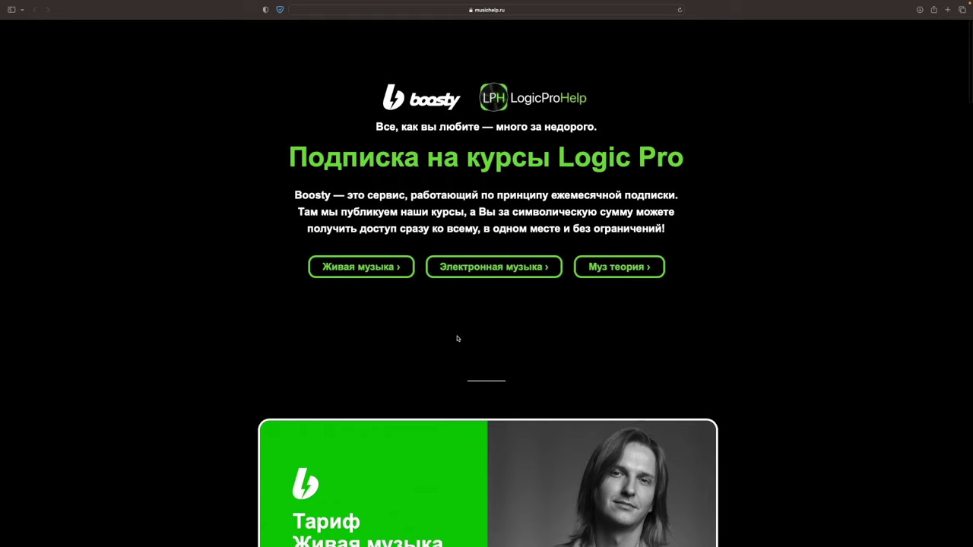
Open the Живая музыка plan on Boosty, start subscribing and sign in with VK.
left_click(348, 272)
left_click(348, 265)
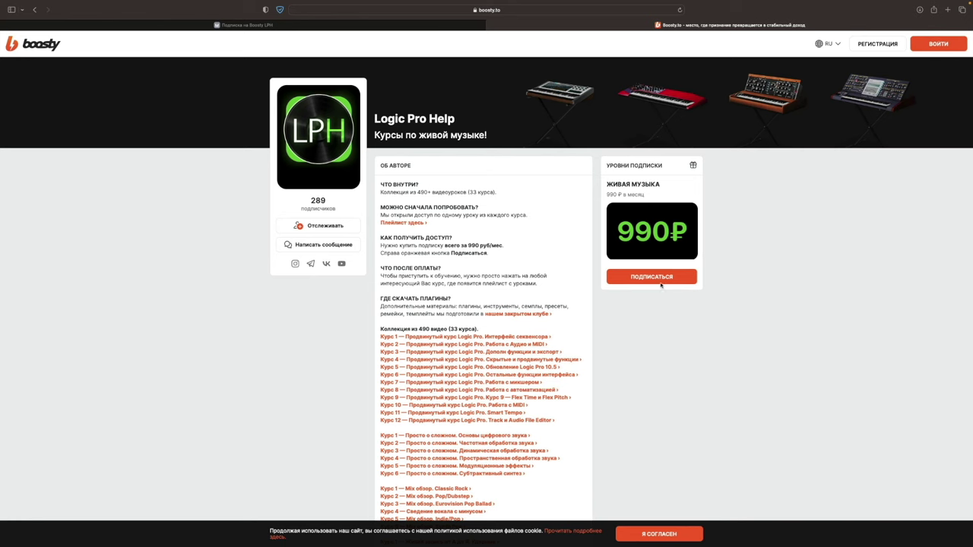
left_click(621, 280)
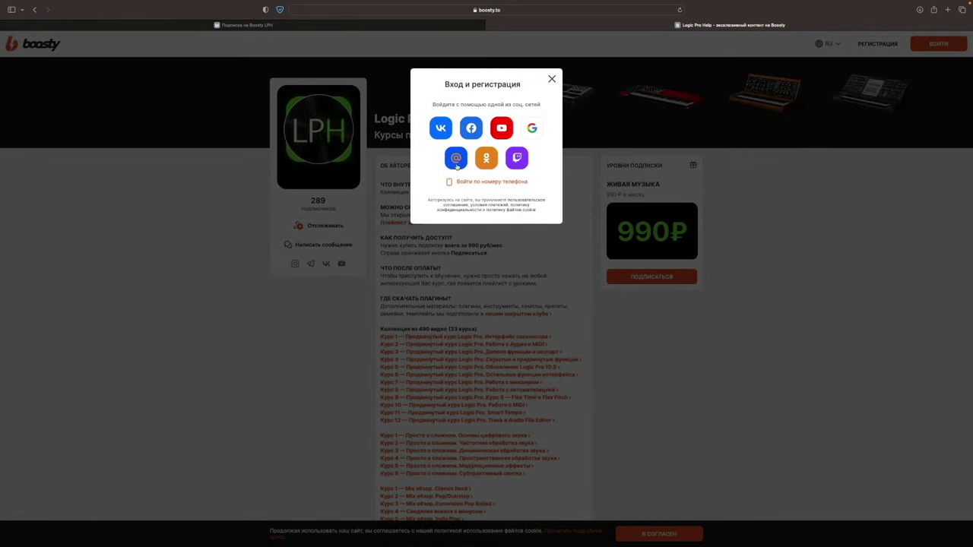
left_click(441, 128)
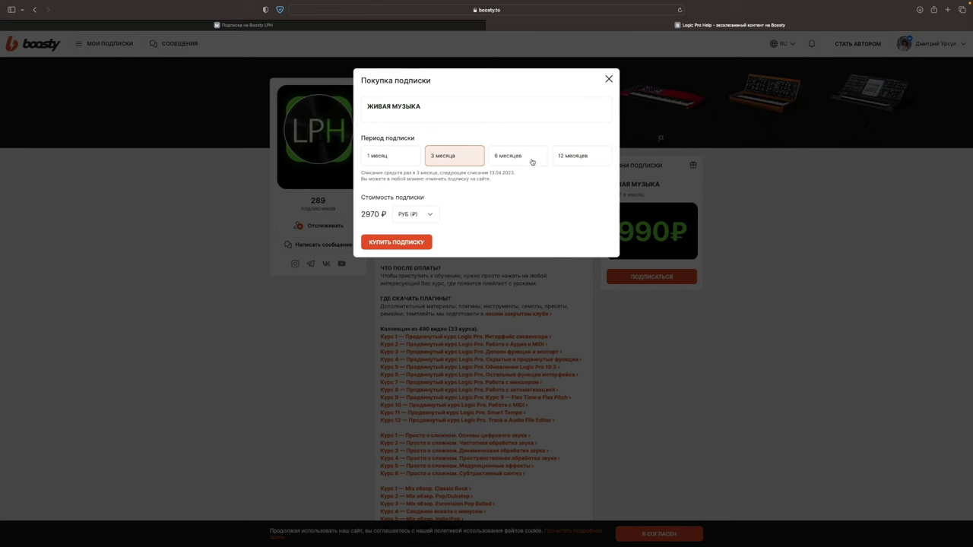
Compare the 6-, 12- and 1-month subscription periods, view the payment methods for one month and close the purchase dialog.
left_click(532, 162)
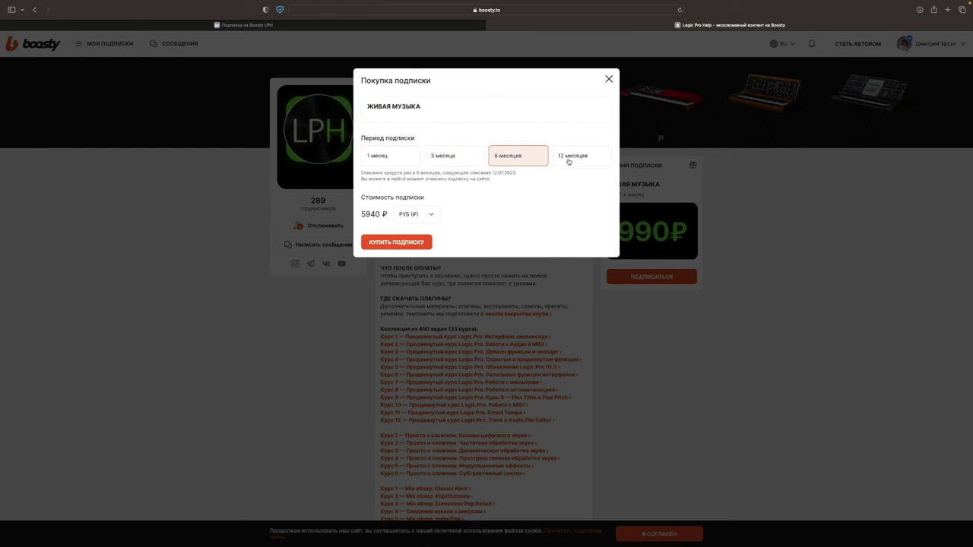
left_click(569, 160)
left_click(389, 159)
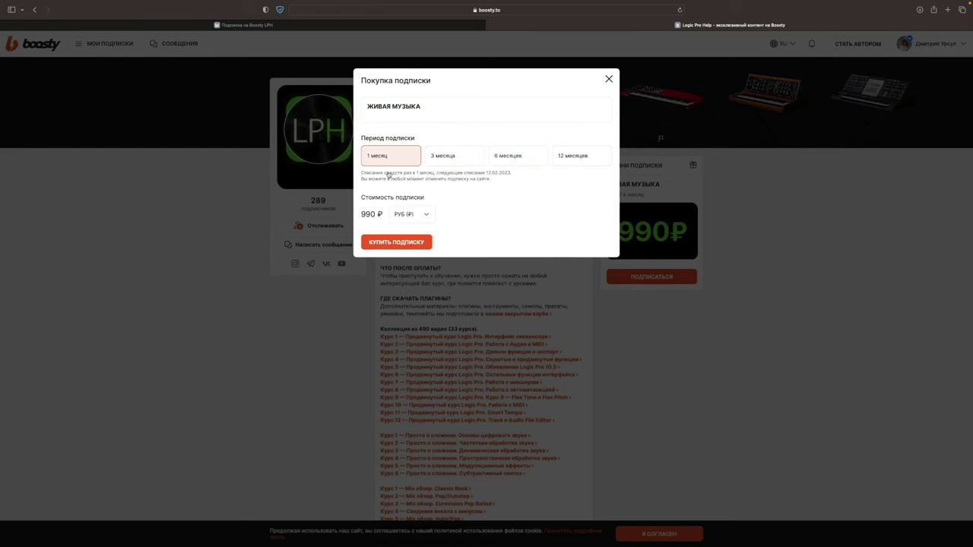
left_click(396, 242)
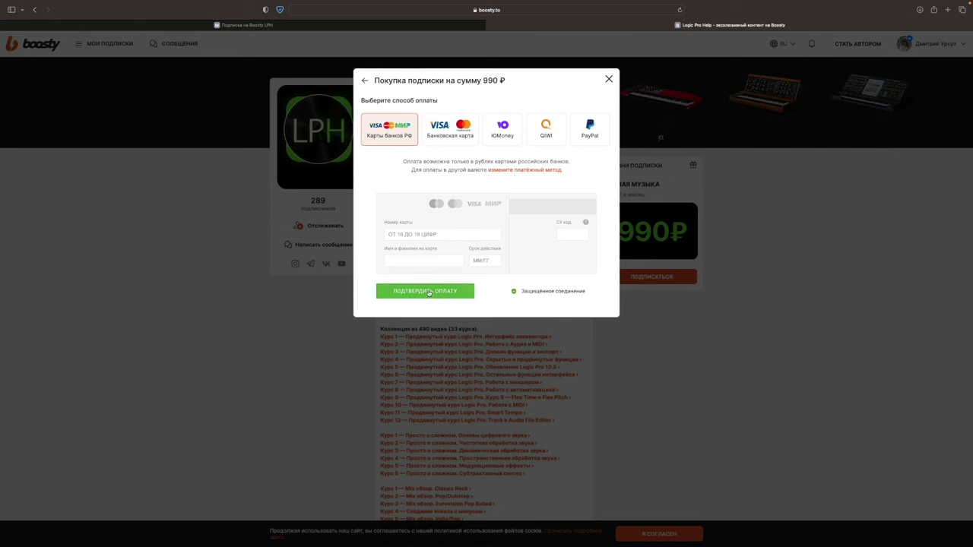
left_click(519, 329)
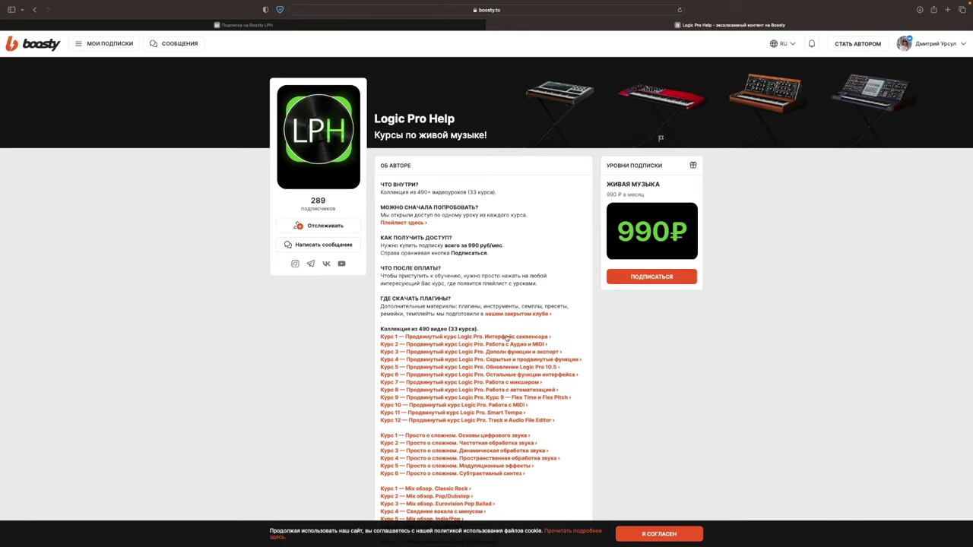
Look through the course collection on the Boosty page and return to the musichelp.ru subscription page.
scroll(506, 338, "down", 2)
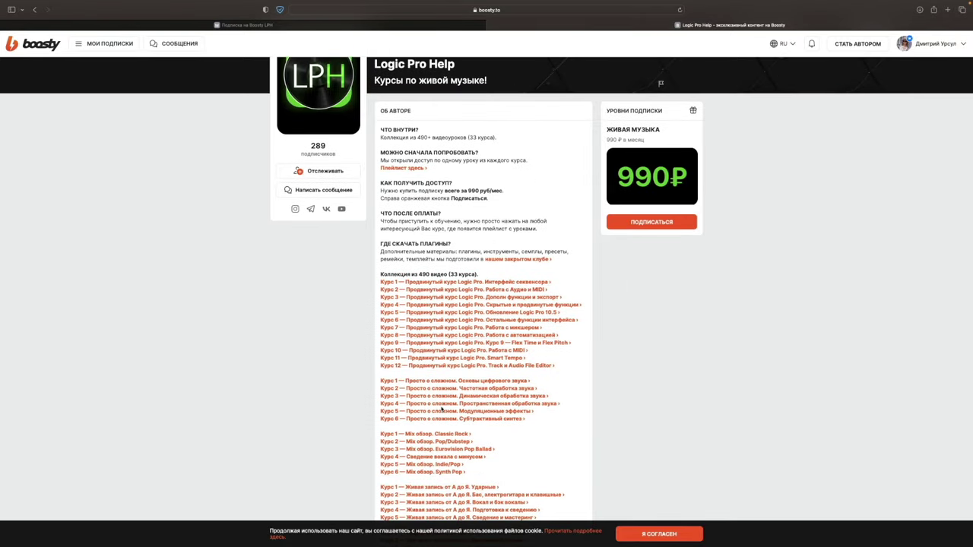
scroll(442, 409, "down", 1)
left_click(341, 25)
scroll(441, 210, "up", 5)
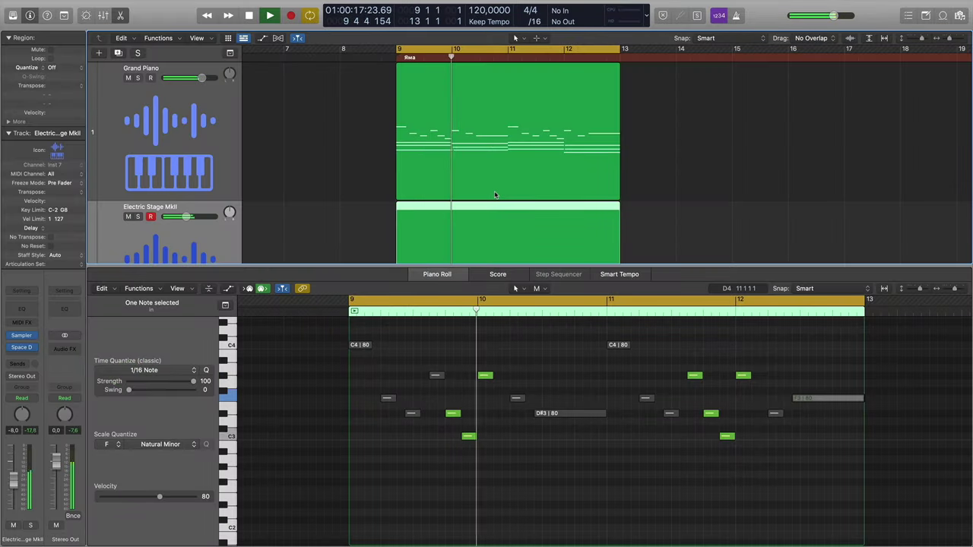
In Logic Pro, raise the Electric Stage MkII track volume to -4.0 dB and play both tracks.
left_click_drag(192, 220, 199, 219)
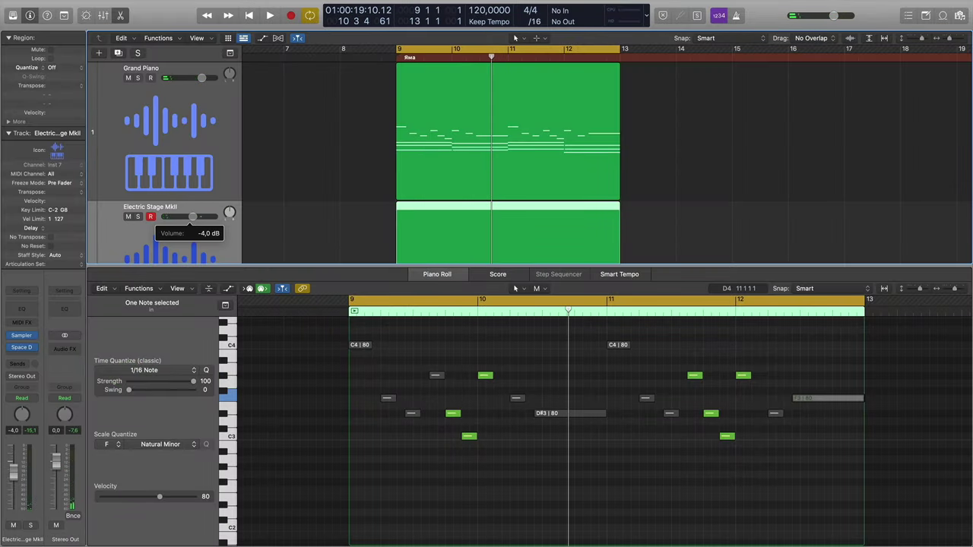
key("space")
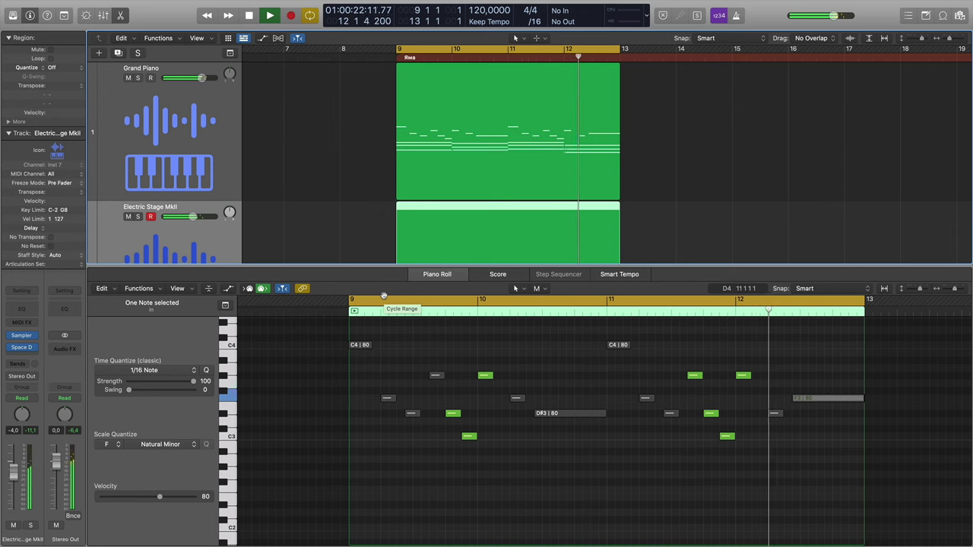
key("space")
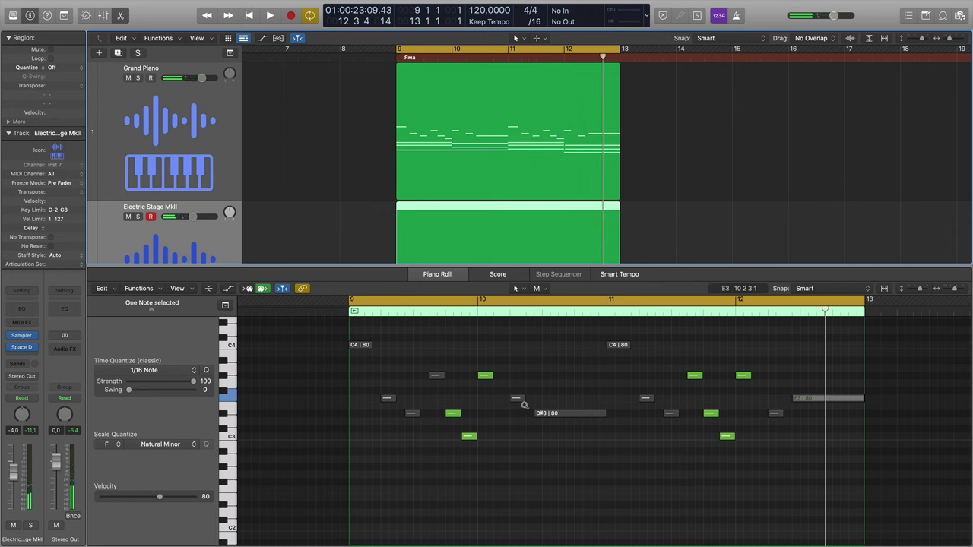
Unmute the F3 and D#3 notes in bar 10 and the D#3 and long F3 notes in bar 12, listening to the result.
left_click(518, 400)
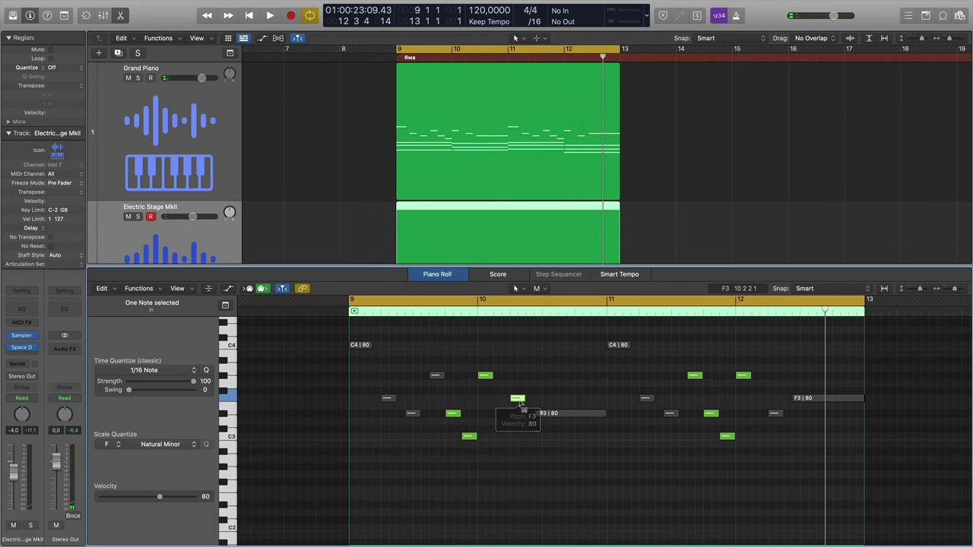
left_click(564, 416)
key("space")
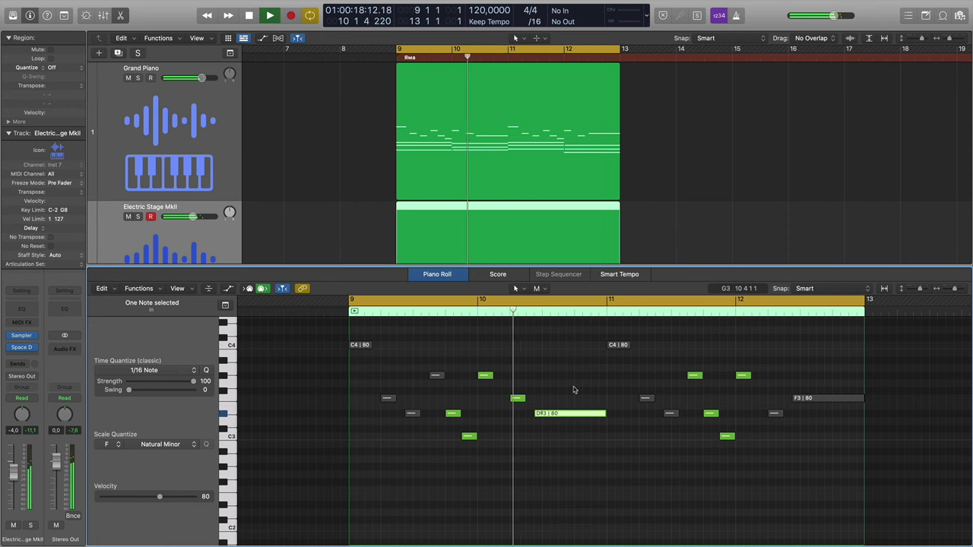
left_click(775, 413)
left_click(798, 399)
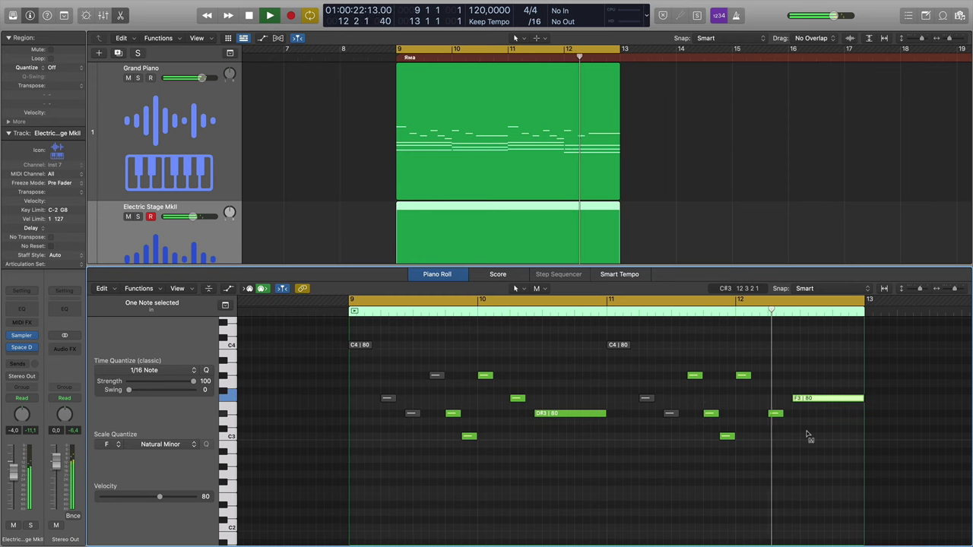
key("space")
Mute the long F3 and D#3 notes in bar 12 and the D#3 and F3 notes in bar 10 again.
left_click(813, 399, "super")
left_click(777, 413, "super")
left_click(593, 415, "super")
left_click(517, 399, "super")
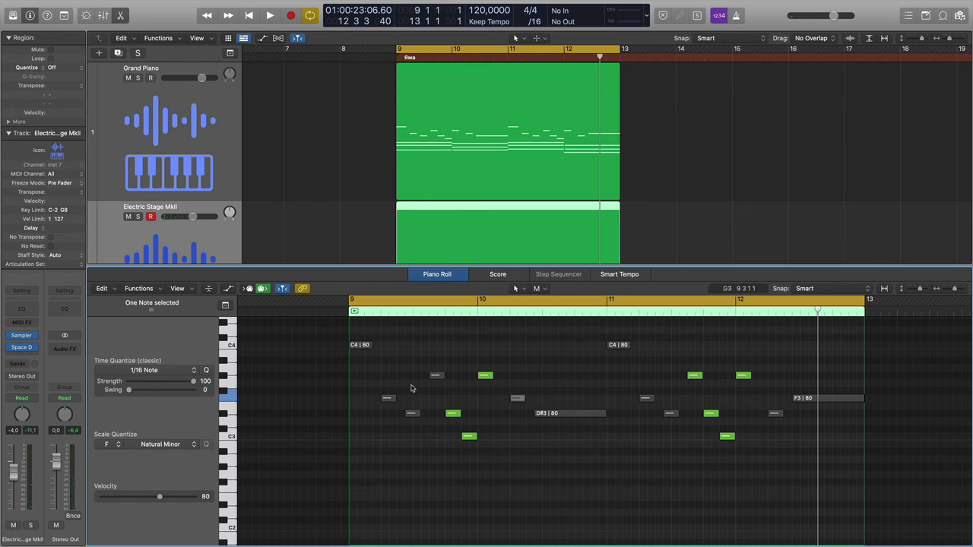
Unmute the G#3 note in bar 9 and lower the Electric Stage MkII track volume to -8.2 dB.
left_click(437, 377, "super")
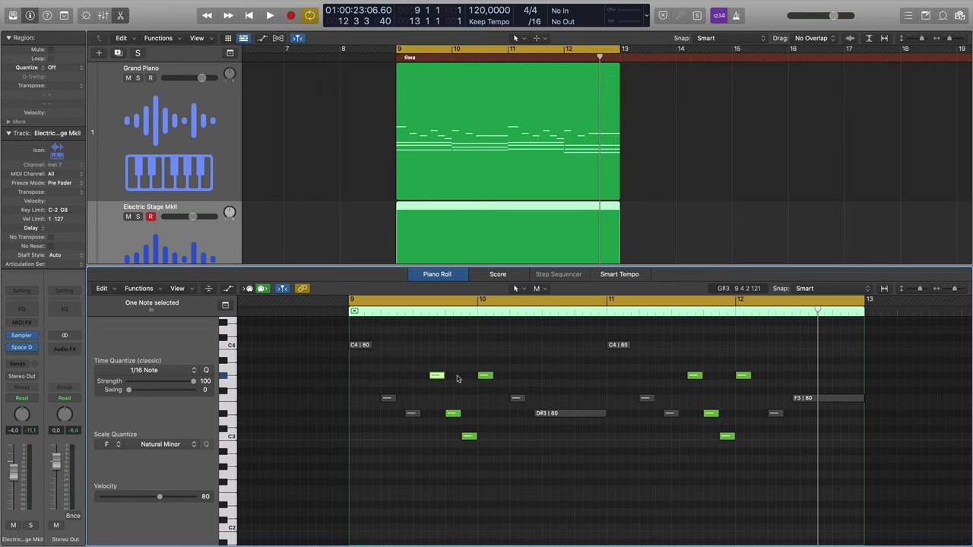
left_click_drag(192, 217, 190, 216)
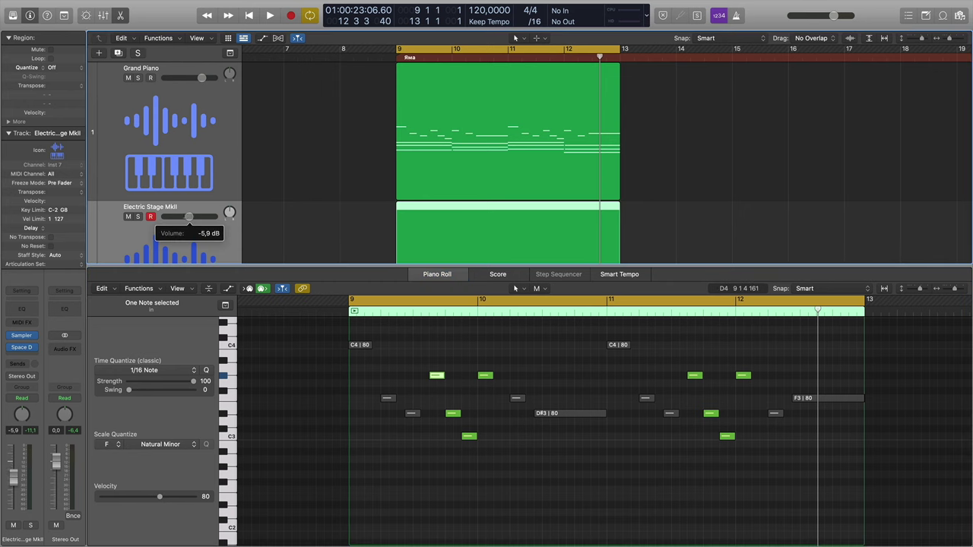
left_click_drag(186, 216, 186, 217)
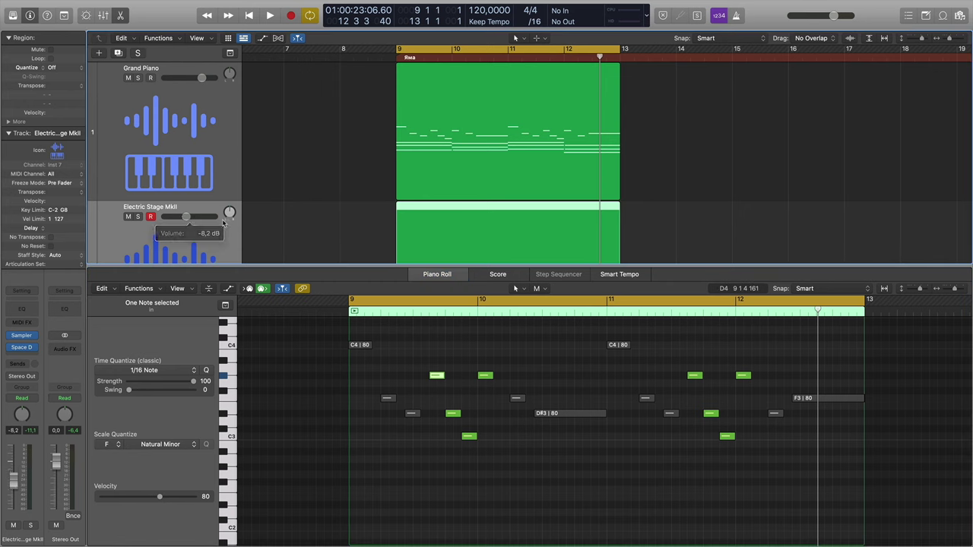
Play both tracks from bar 9 and lower the Electric Stage MkII track volume to -10.0 dB.
left_click(395, 58)
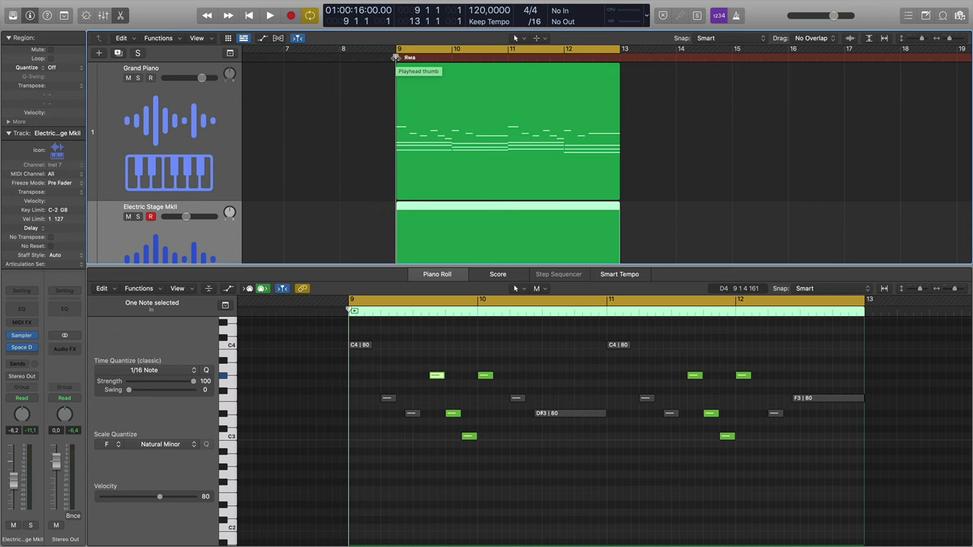
left_click_drag(448, 267, 449, 282)
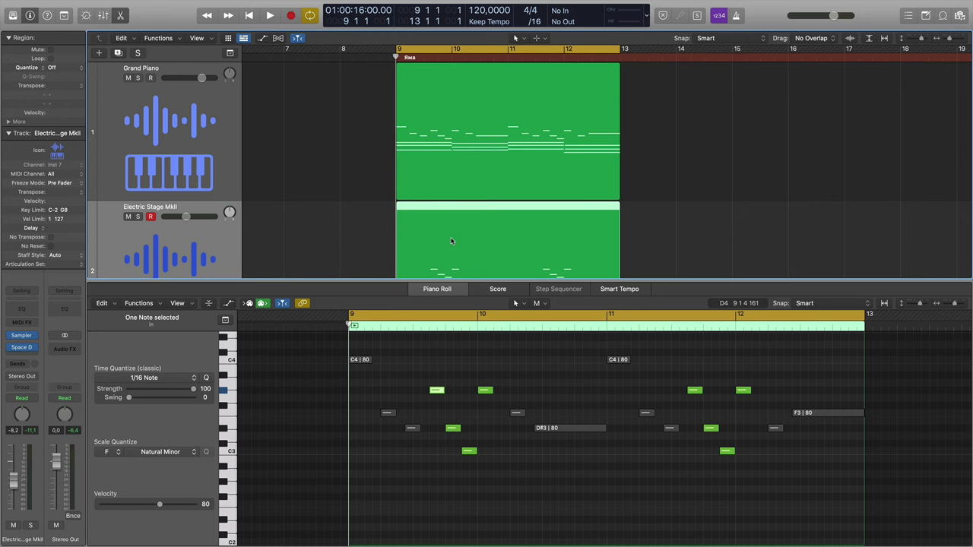
key("space")
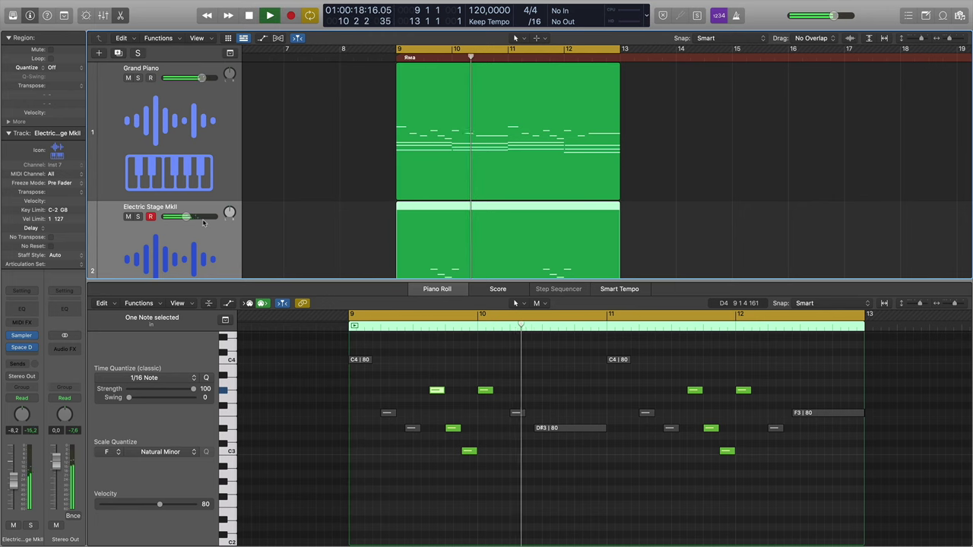
left_click_drag(187, 216, 184, 217)
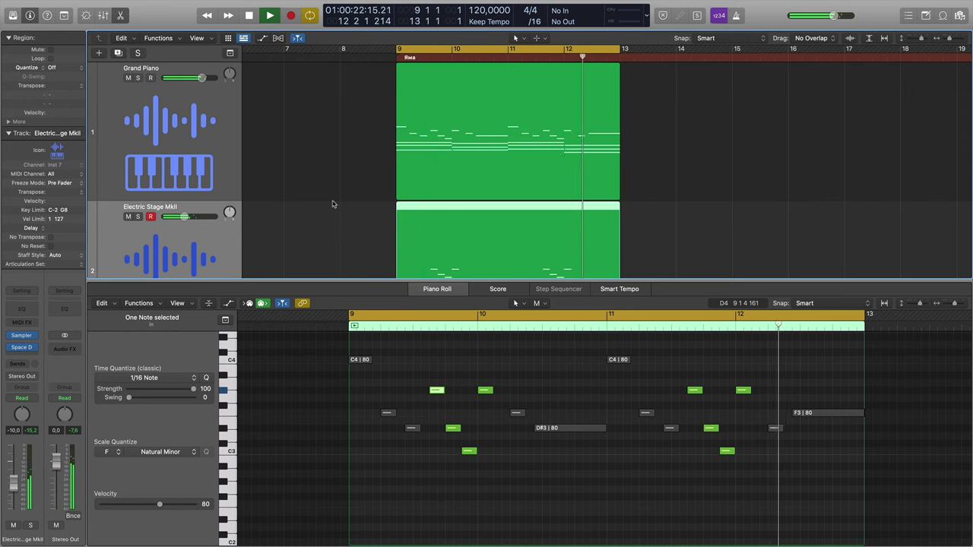
key("space")
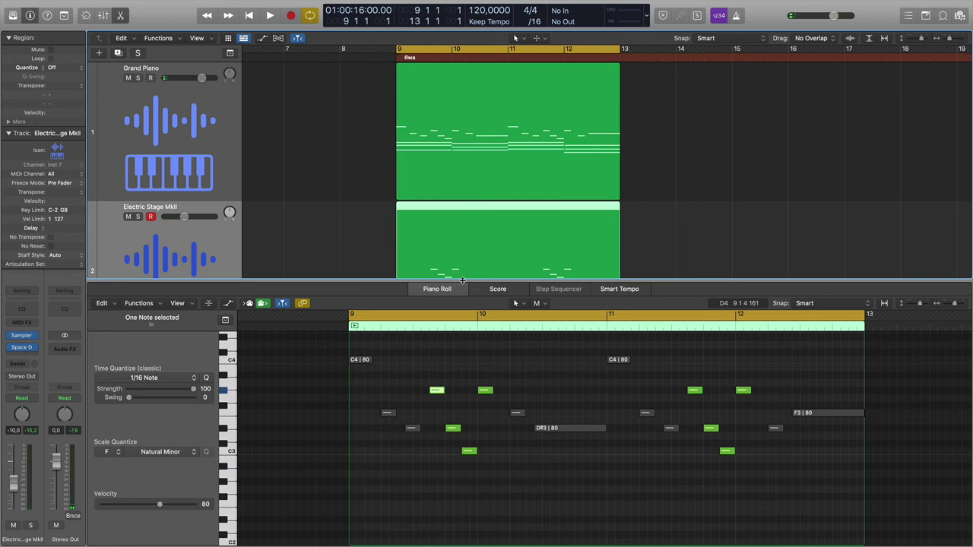
Compare the Grand Piano region's notes with the Electric Stage MkII region's notes in the Piano Roll.
key("e")
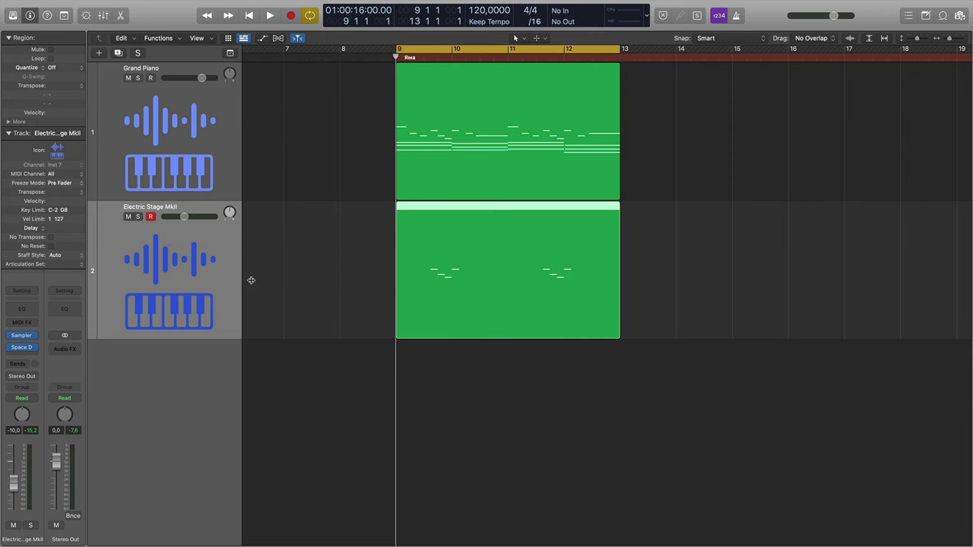
scroll(278, 292, "right", 1)
mouse_move(32, 351)
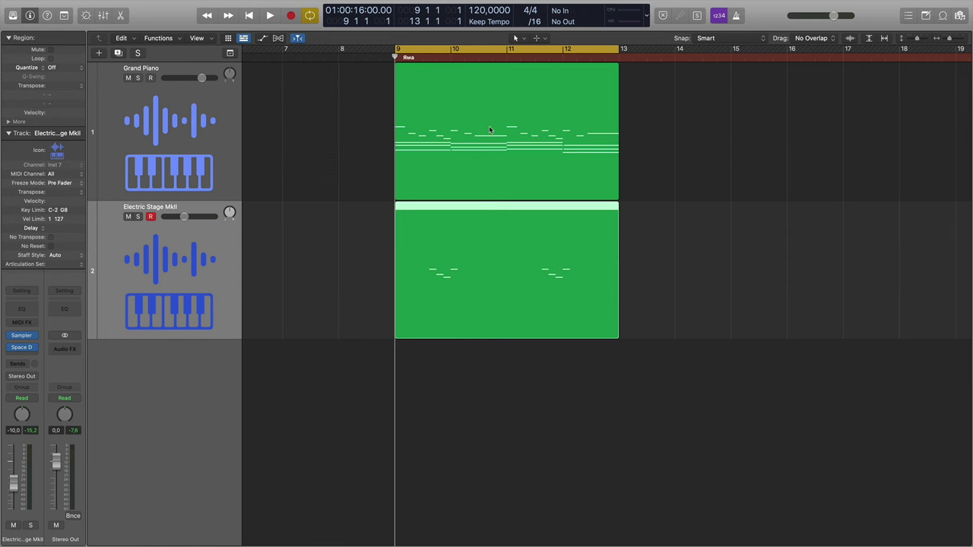
double_click(468, 79)
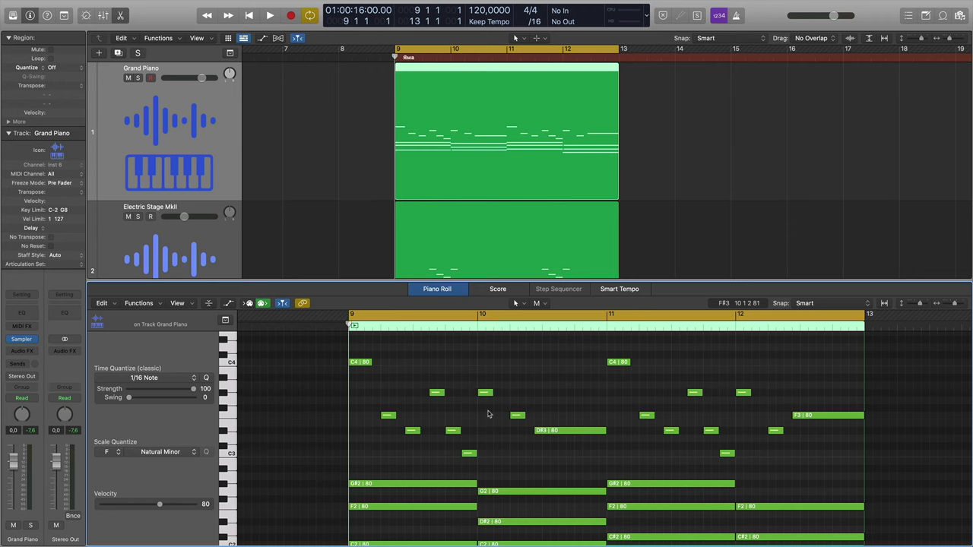
key("p")
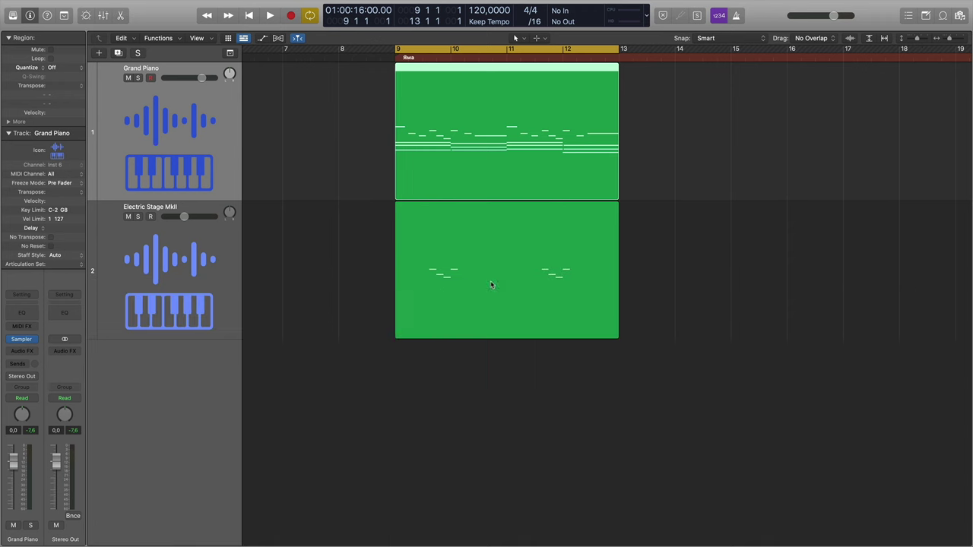
double_click(463, 214)
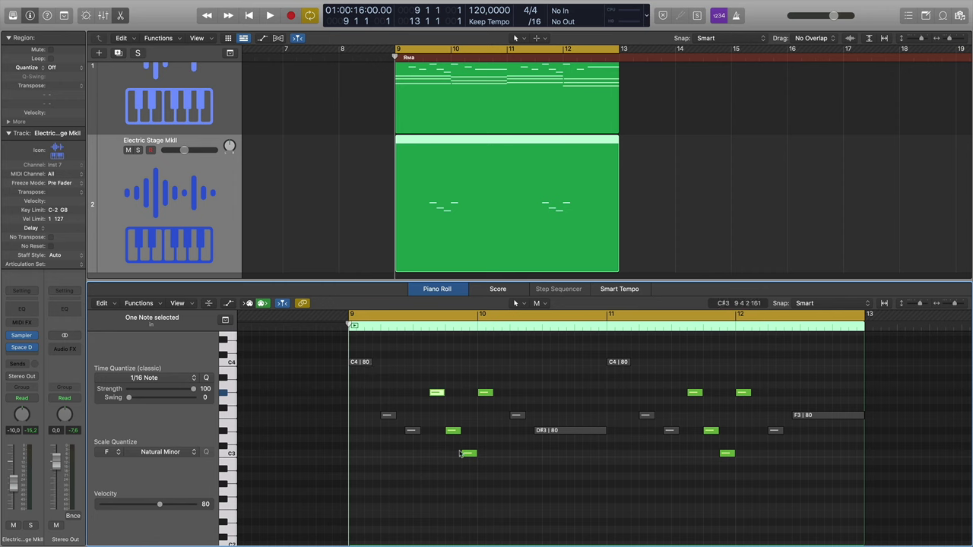
mouse_move(480, 396)
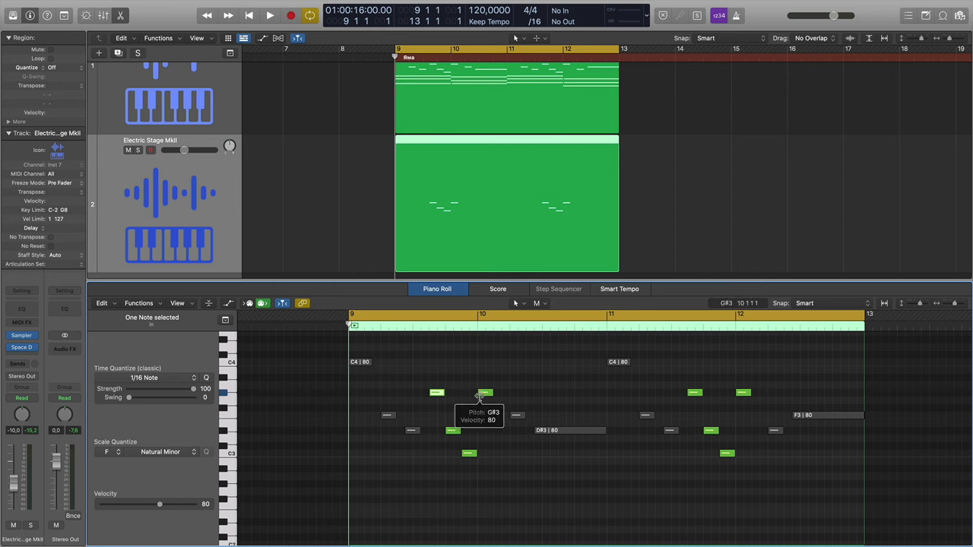